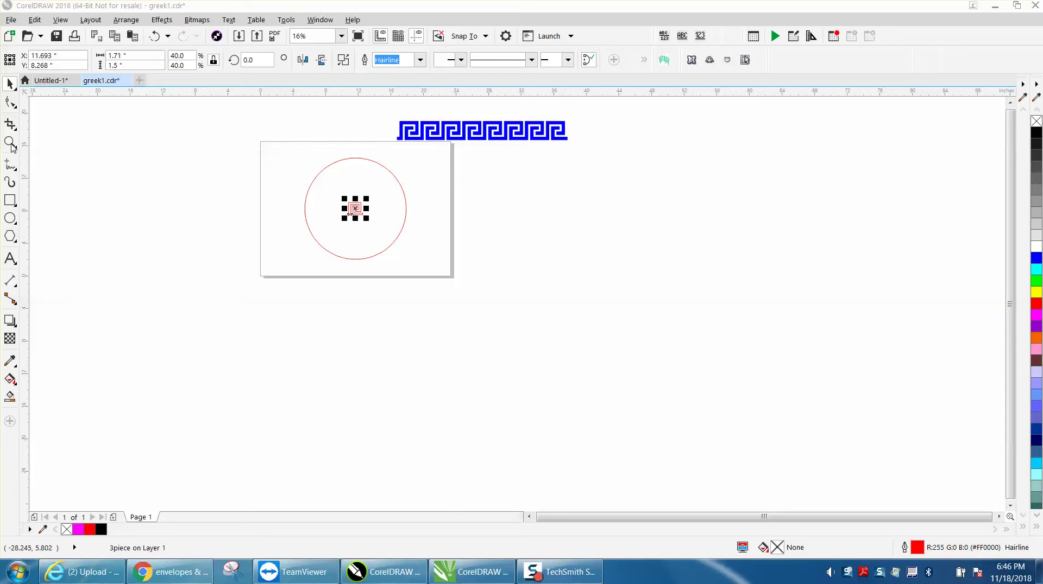
Step: Zoom from 16% to 40% around the circle and its key unit
left_click(10, 143)
left_click_drag(298, 116, 681, 261)
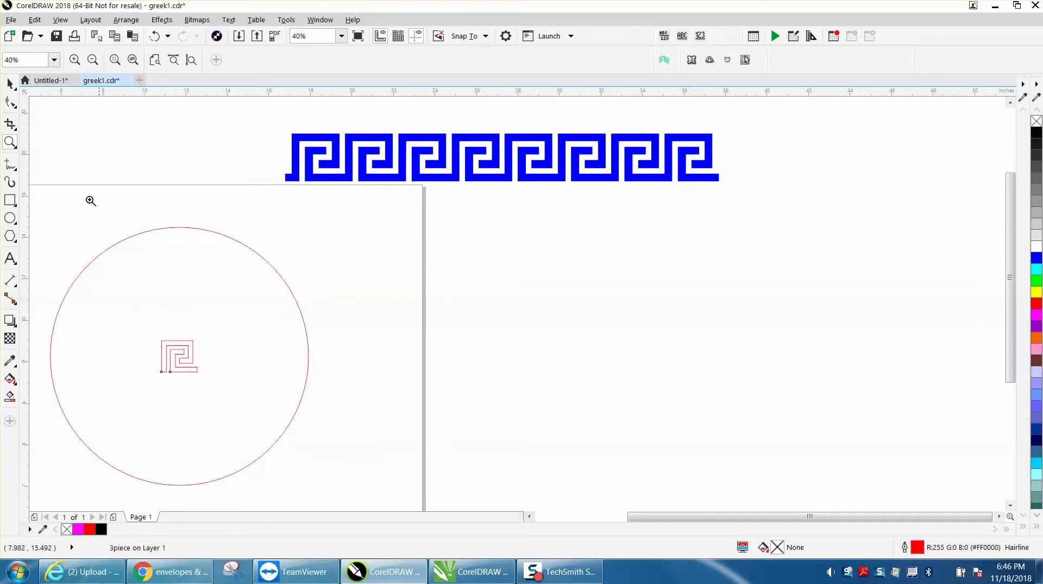
key("space")
Step: Set the horizontal and vertical duplicate distances to 0 on the property bar
left_click(129, 131)
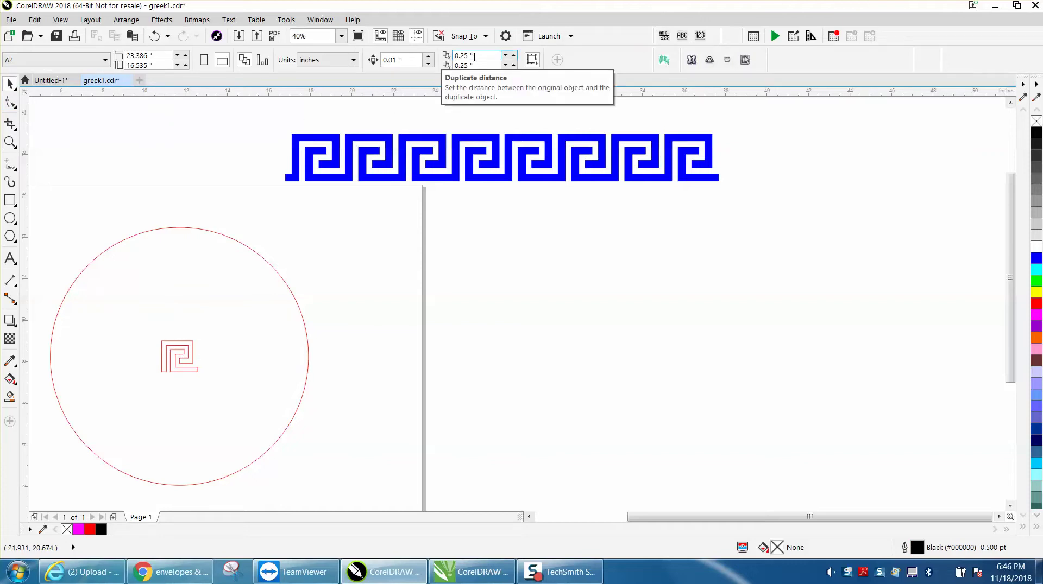
left_click(471, 56)
type("0")
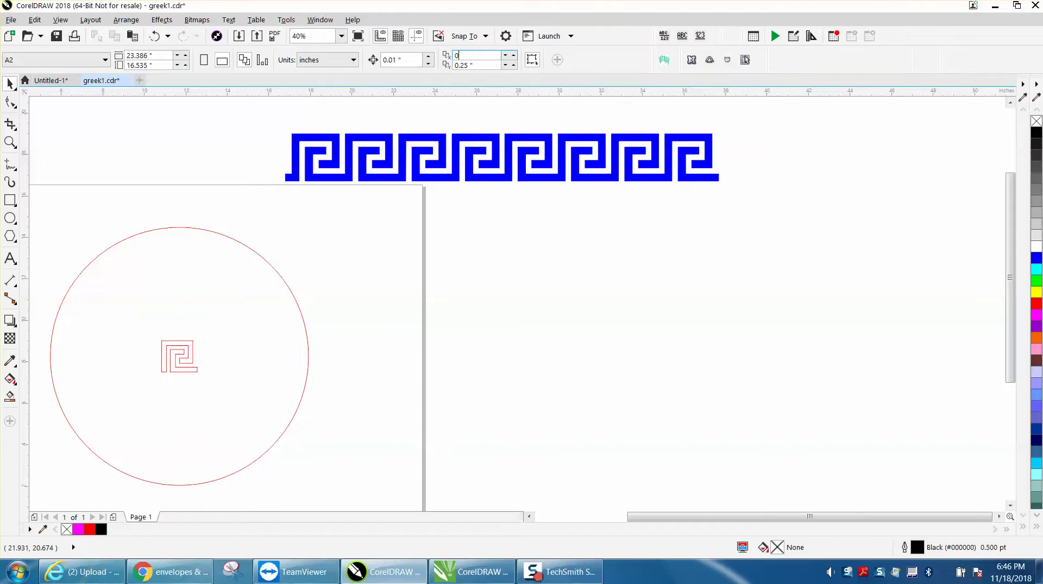
key("Tab")
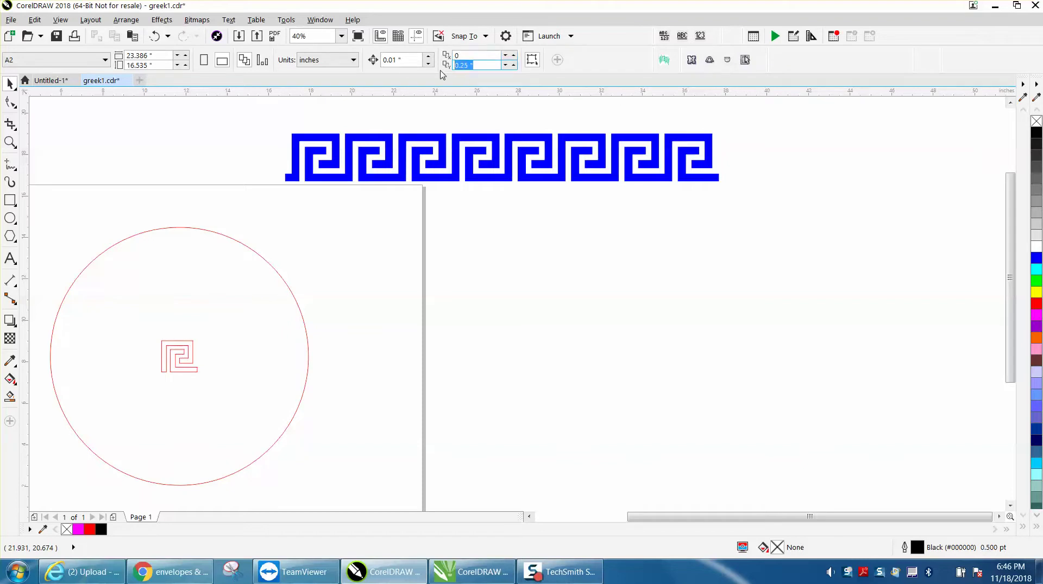
type("0")
key("Return")
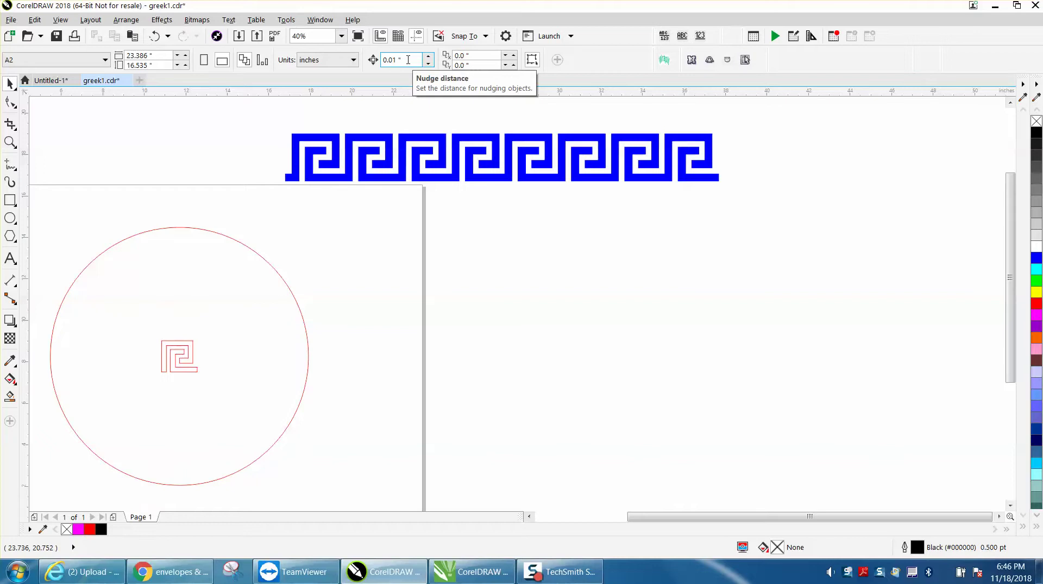
scroll(313, 242, "down", 2)
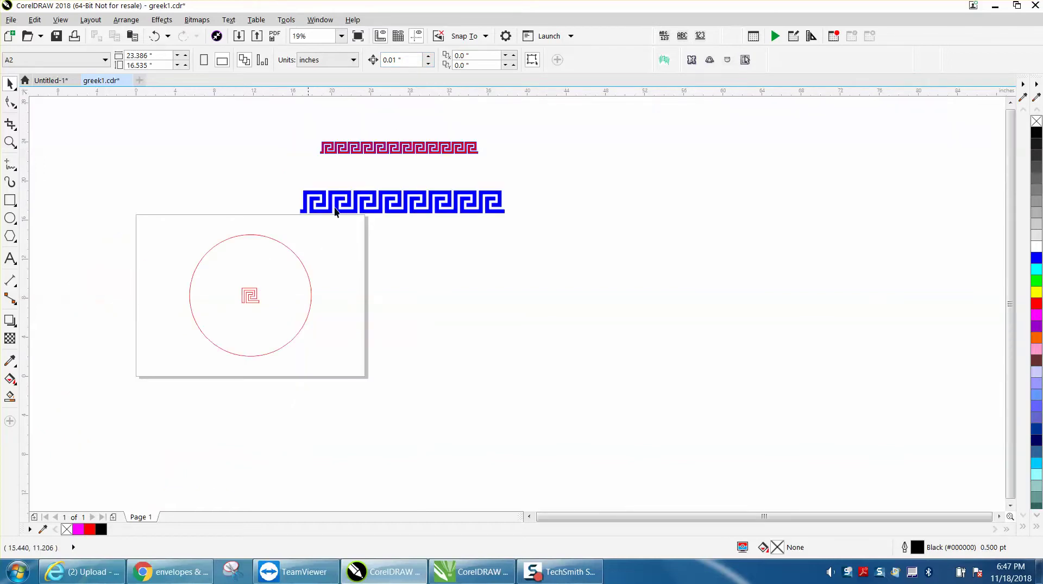
Step: Align the key unit to the top of the circle with T
left_click(251, 295)
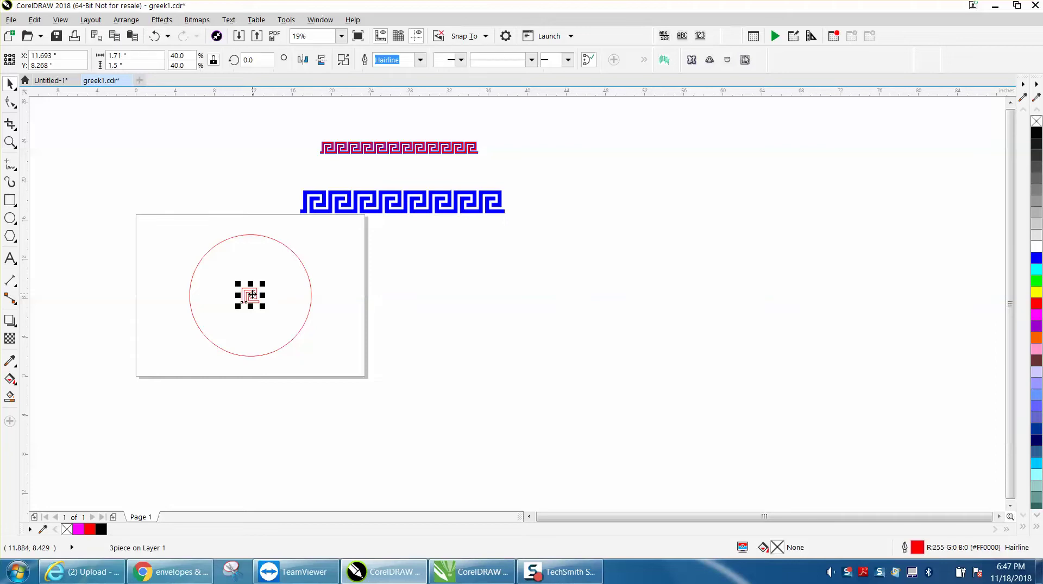
left_click(247, 234, "shift")
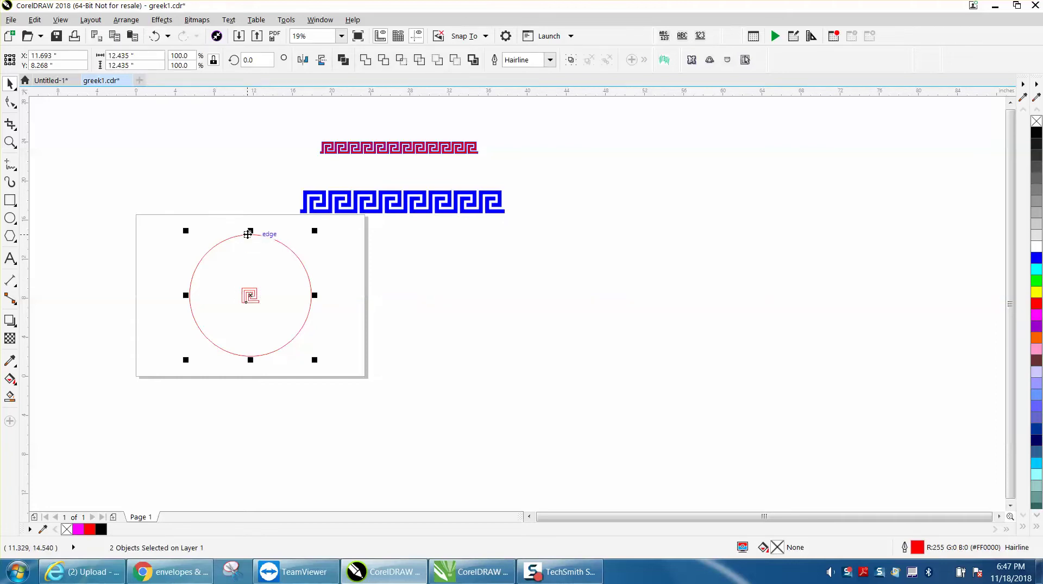
key("t")
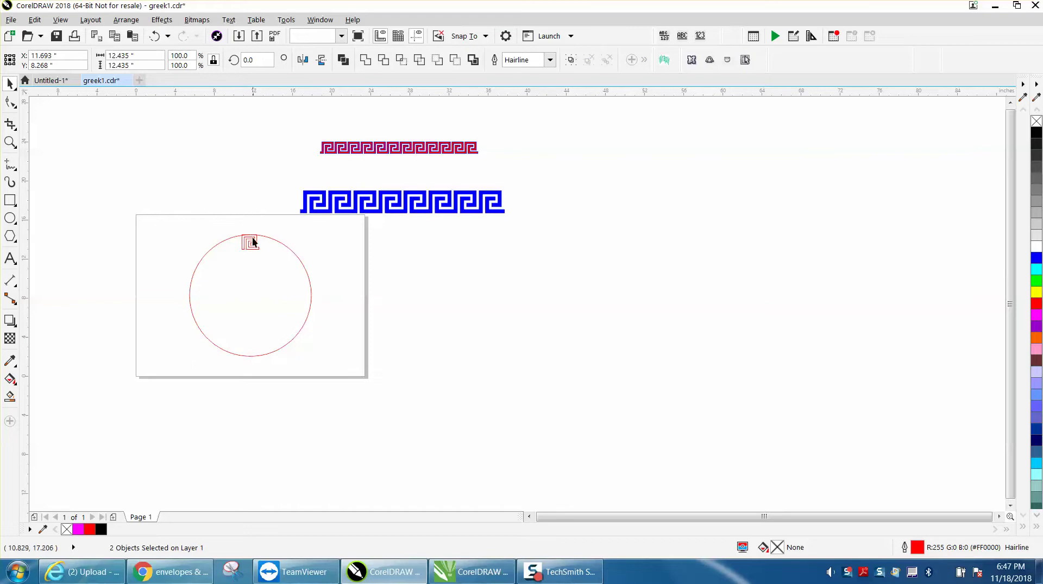
left_click(249, 240)
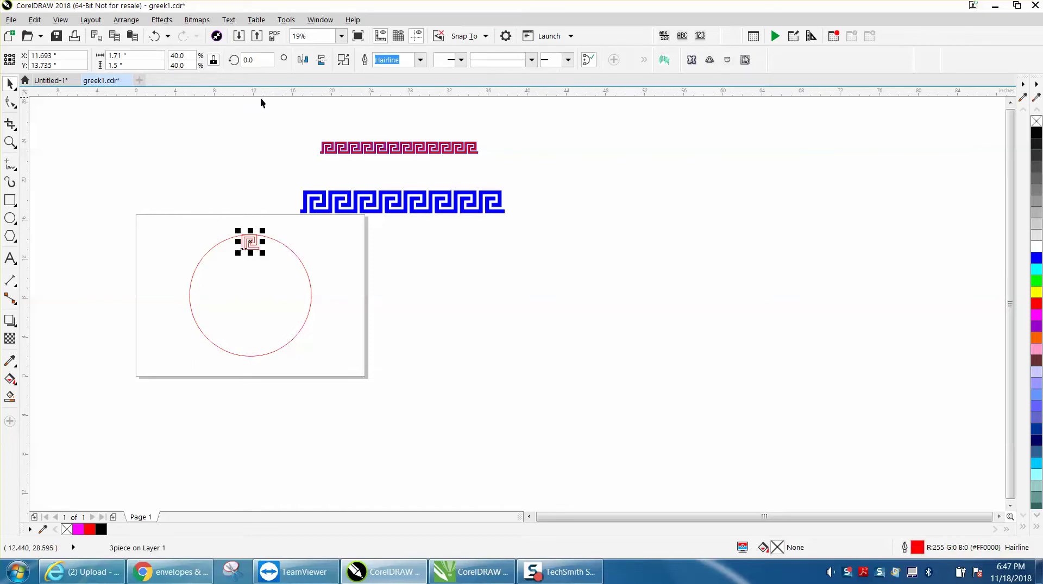
Step: Set the nudge distance to 1.5" and nudge the key unit up onto the circle's top
left_click(312, 105)
double_click(393, 59)
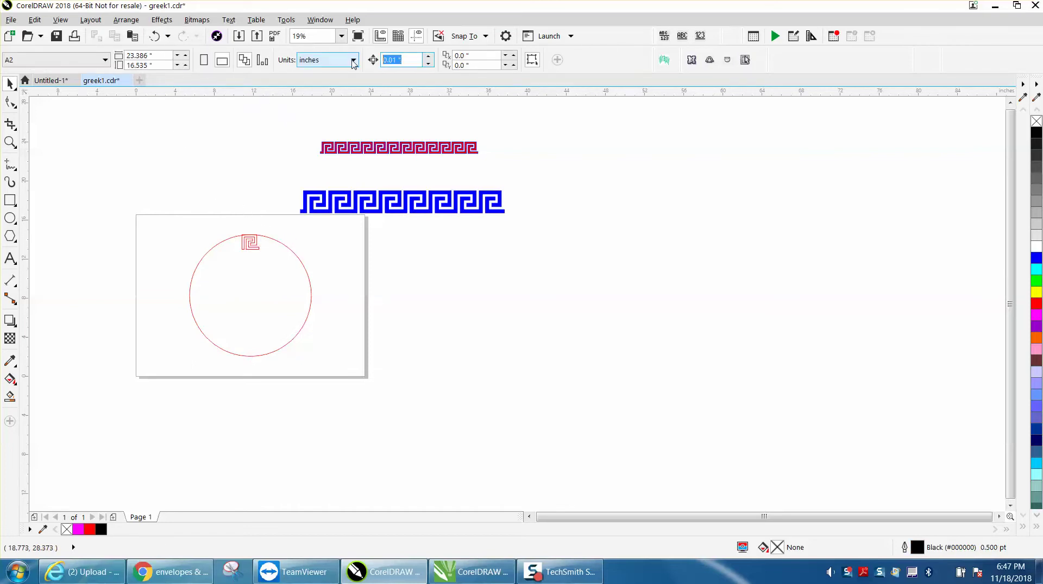
type("1.5")
key("Return")
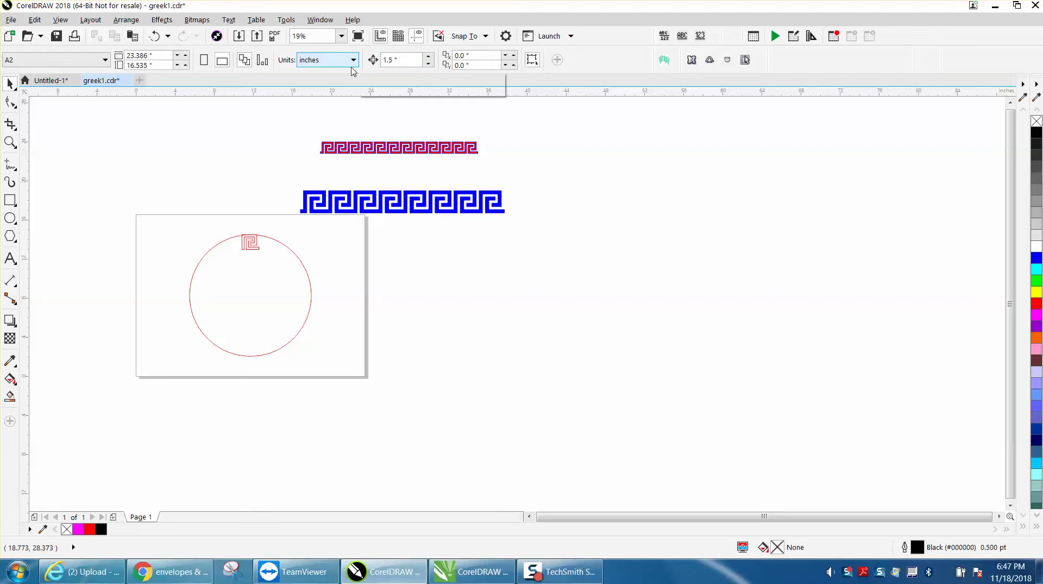
left_click(249, 240)
key("Up")
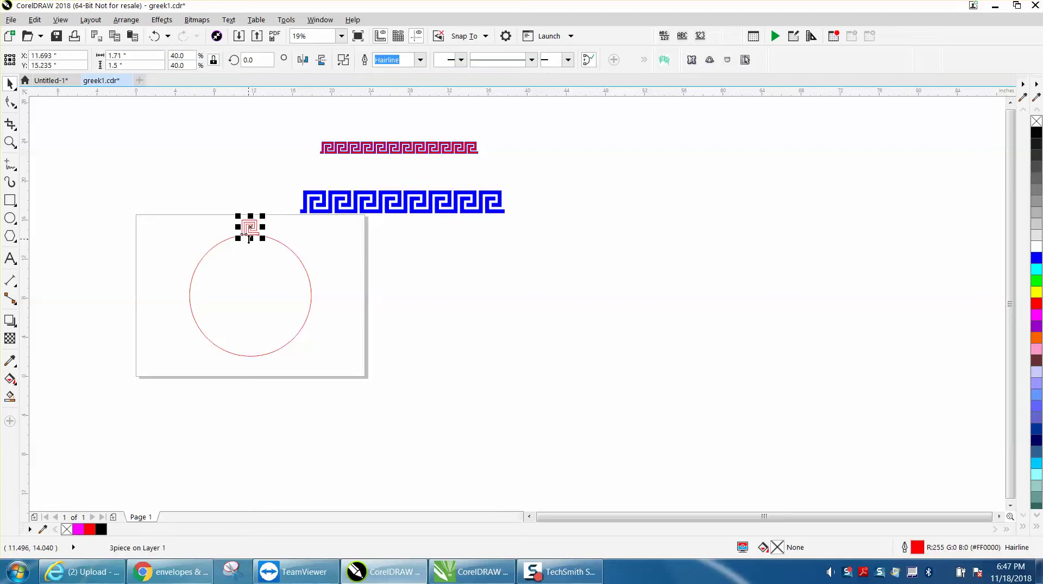
key("z")
left_click_drag(221, 193, 523, 398)
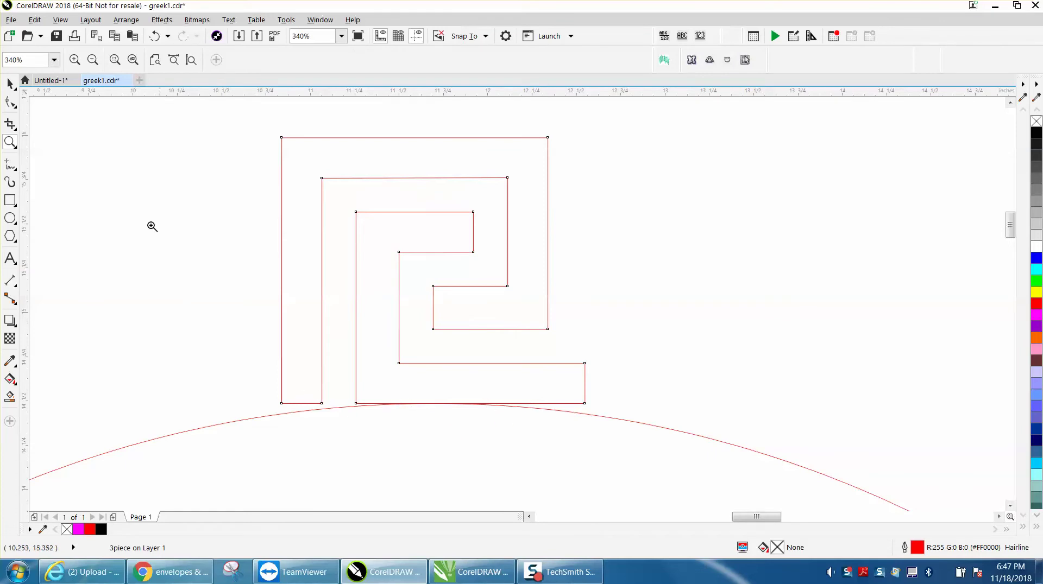
Step: Select the key unit at 340% and check Arrange > Shaping without applying anything
left_click(9, 84)
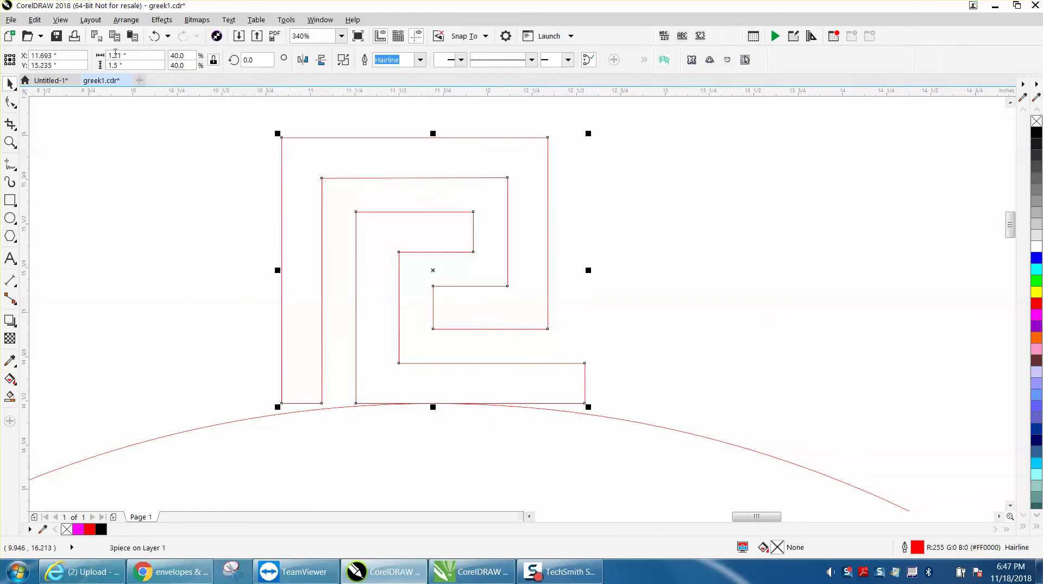
left_click(126, 20)
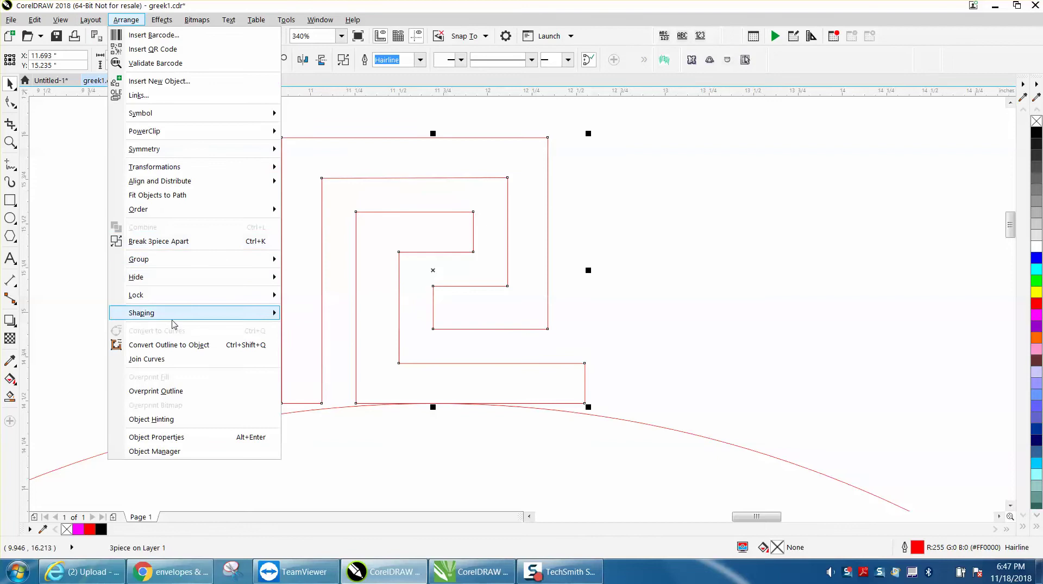
mouse_move(154, 318)
left_click(85, 291)
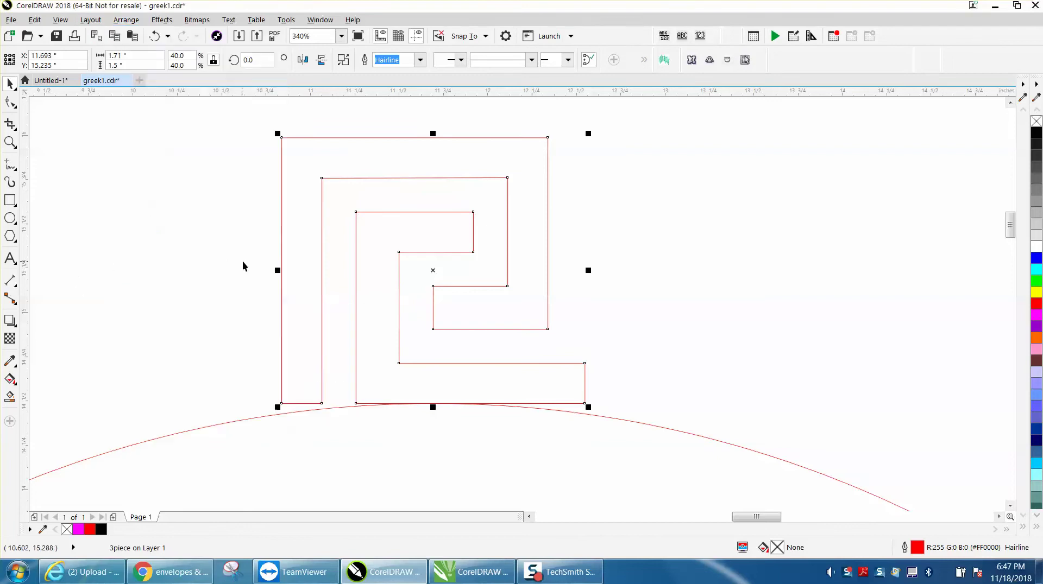
Step: Drag the key unit's bottom-left nodes down onto the circle's edge
left_click(11, 101)
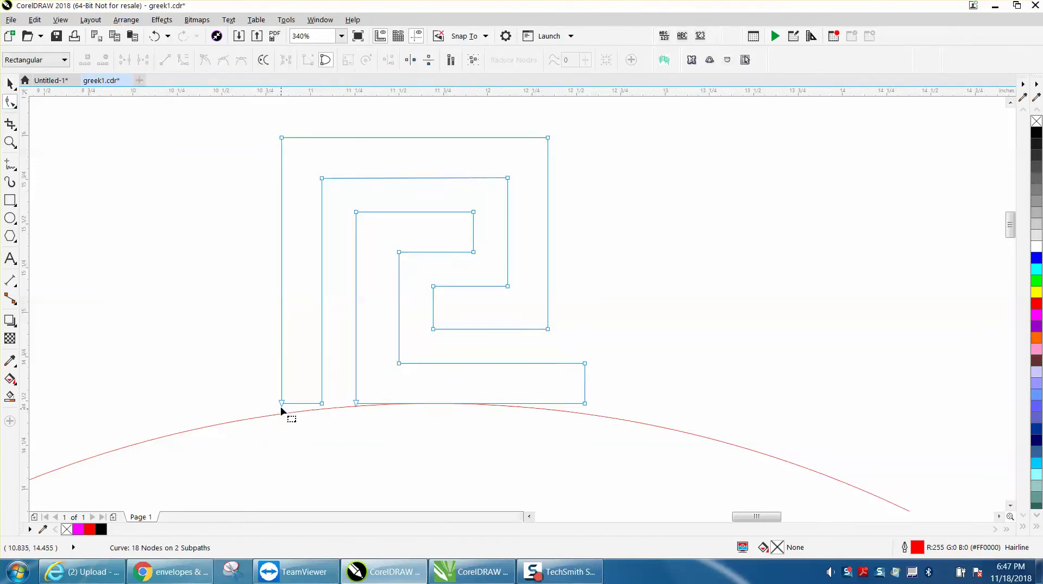
left_click_drag(281, 404, 282, 414)
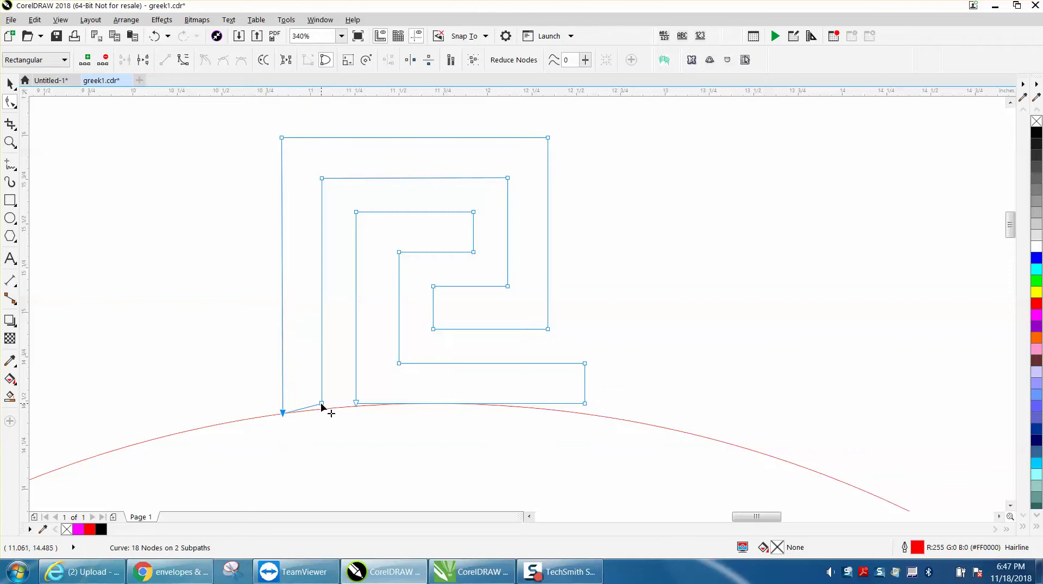
left_click(322, 404)
left_click_drag(321, 404, 323, 408)
Step: Convert the bottom segment to a curve and bend it to match the circle's arc
left_click_drag(605, 390, 347, 415)
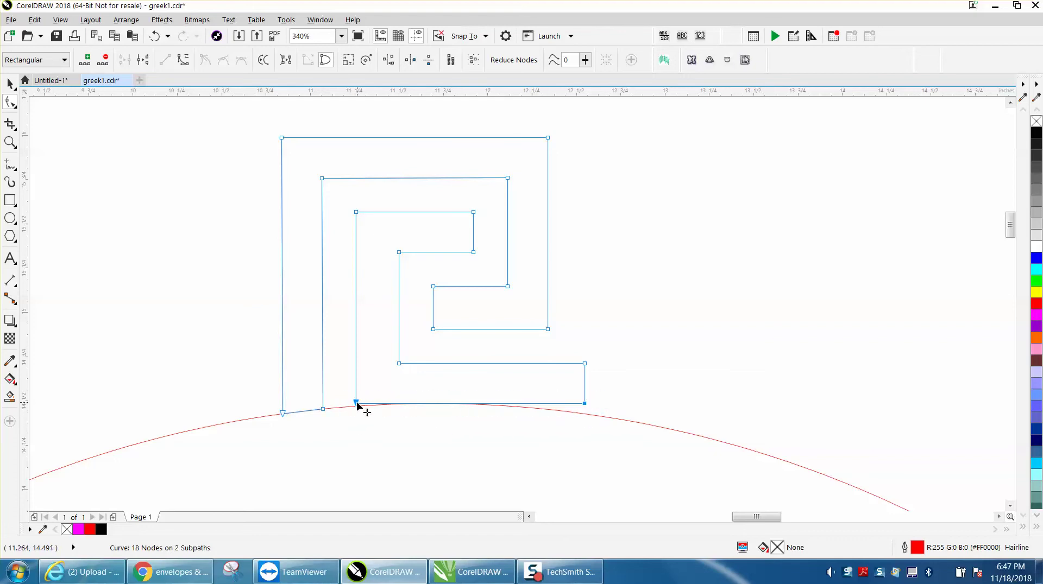
right_click(357, 405)
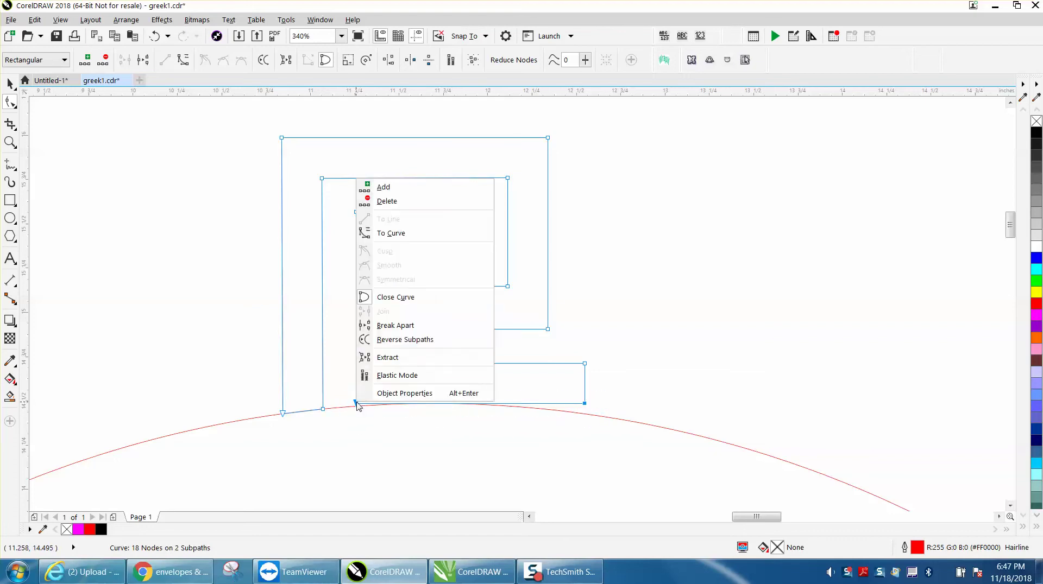
left_click(391, 233)
left_click(609, 395)
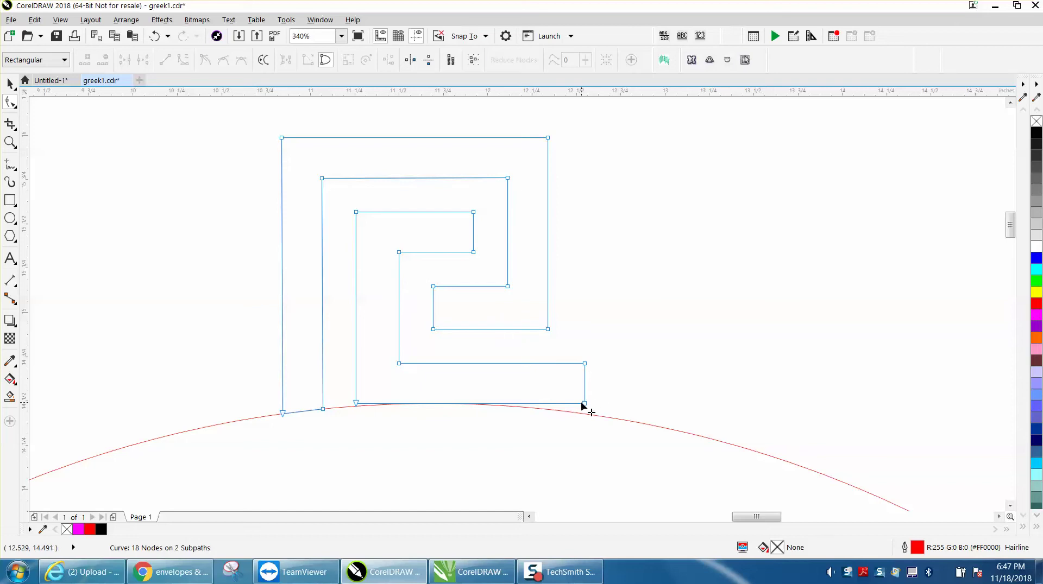
left_click_drag(585, 404, 586, 414)
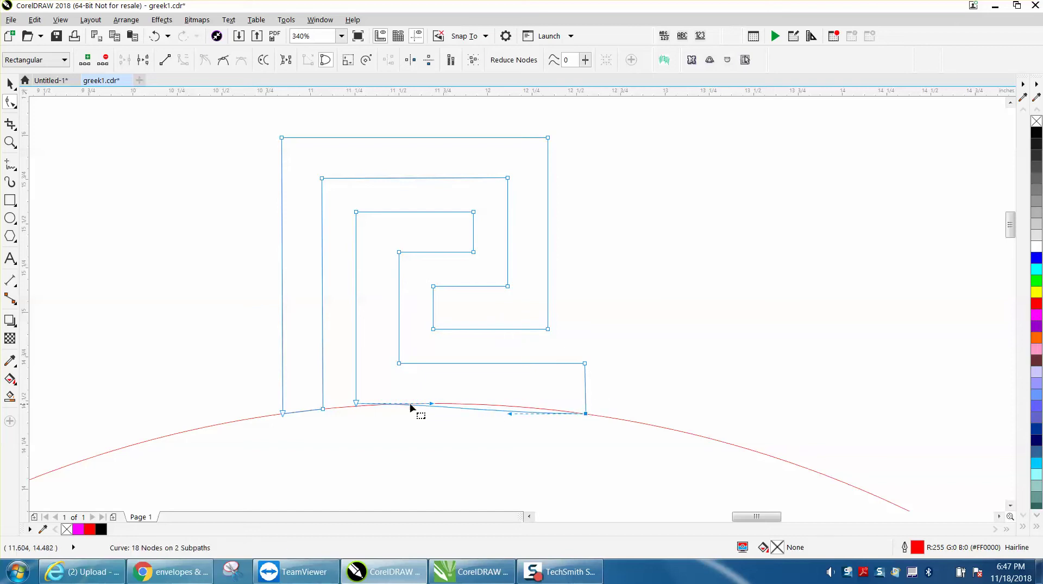
left_click_drag(355, 402, 355, 406)
left_click_drag(466, 409, 472, 405)
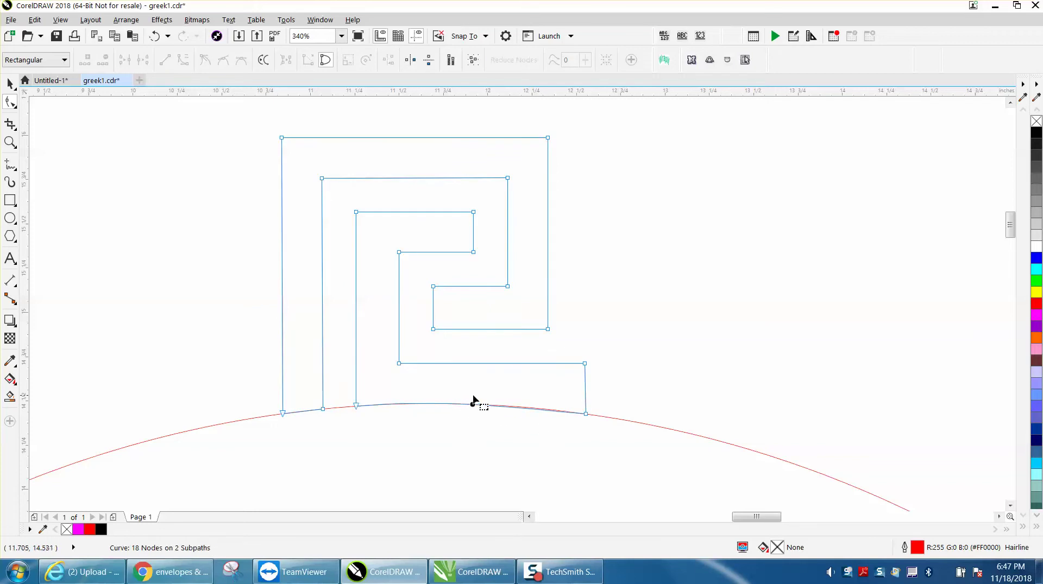
Step: Zoom out, select the circle, then zoom in on the key unit and circle top
scroll(395, 365, "down", 5)
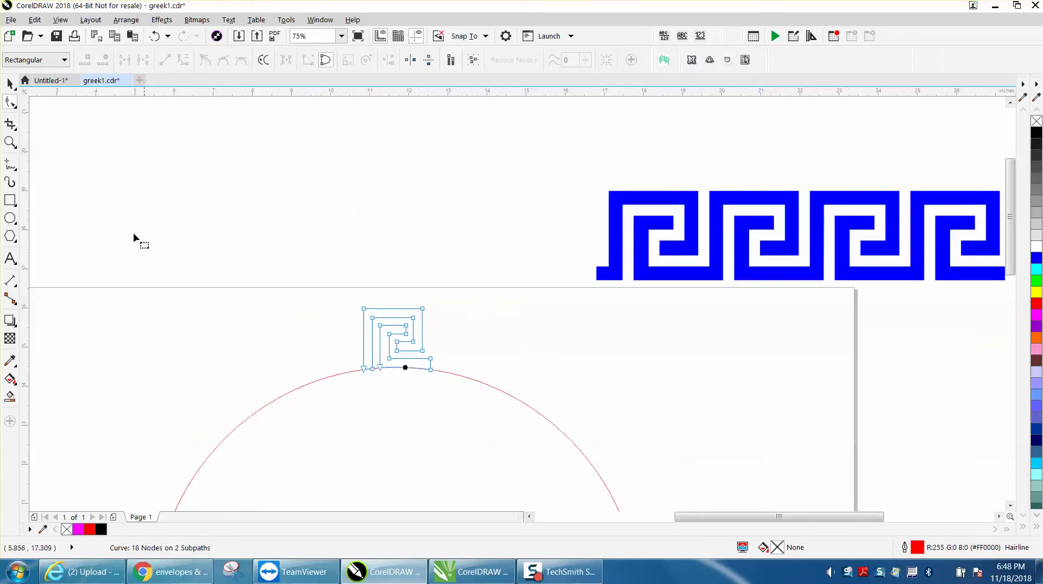
key("space")
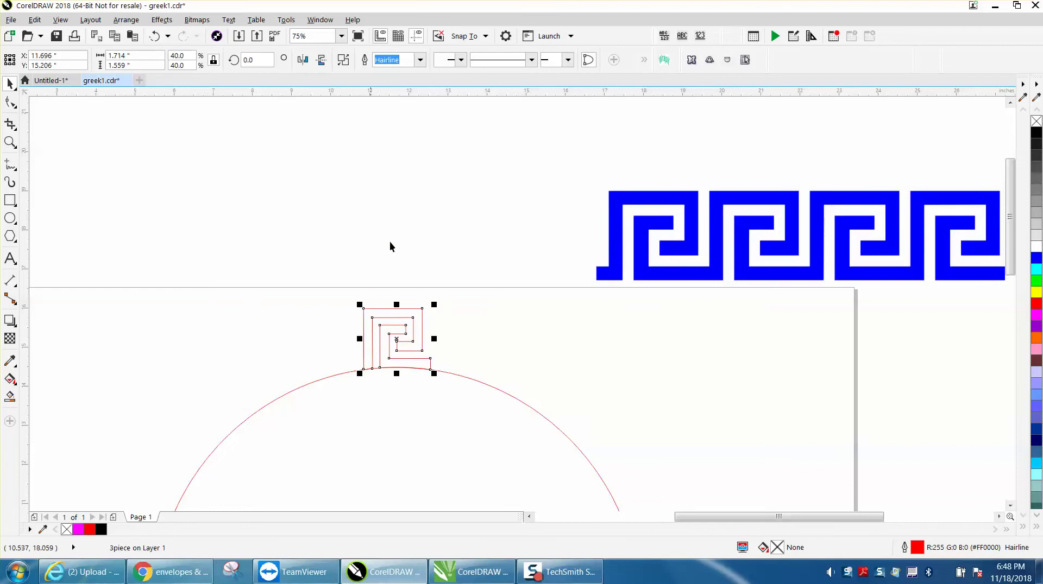
scroll(438, 263, "down", 2)
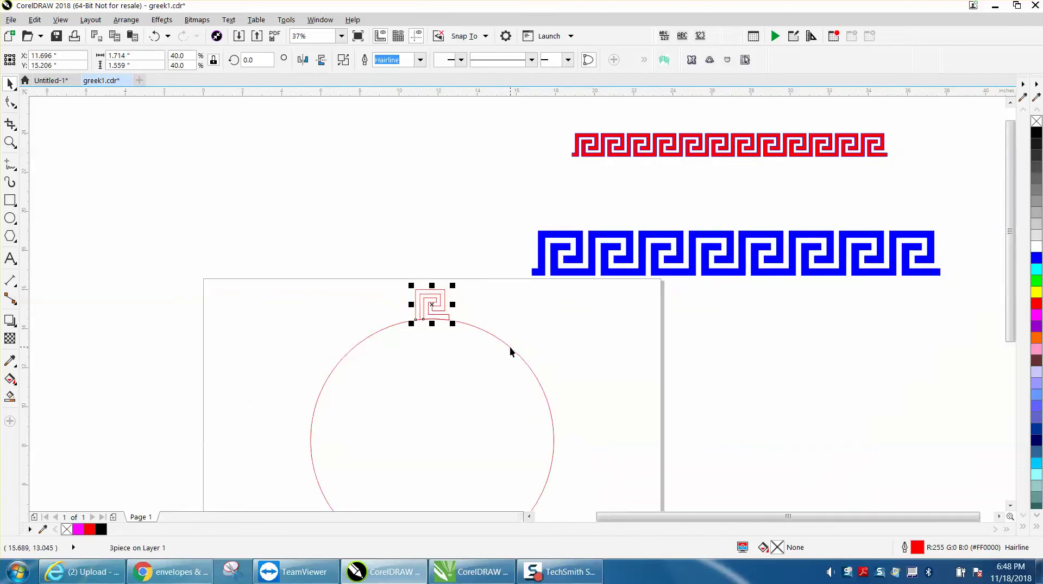
left_click(510, 348)
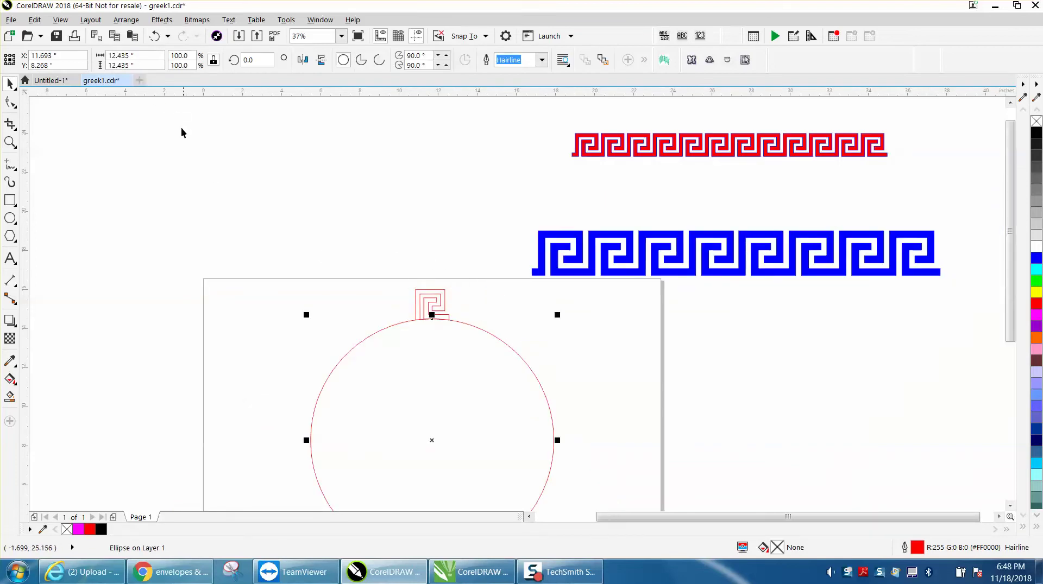
left_click(9, 142)
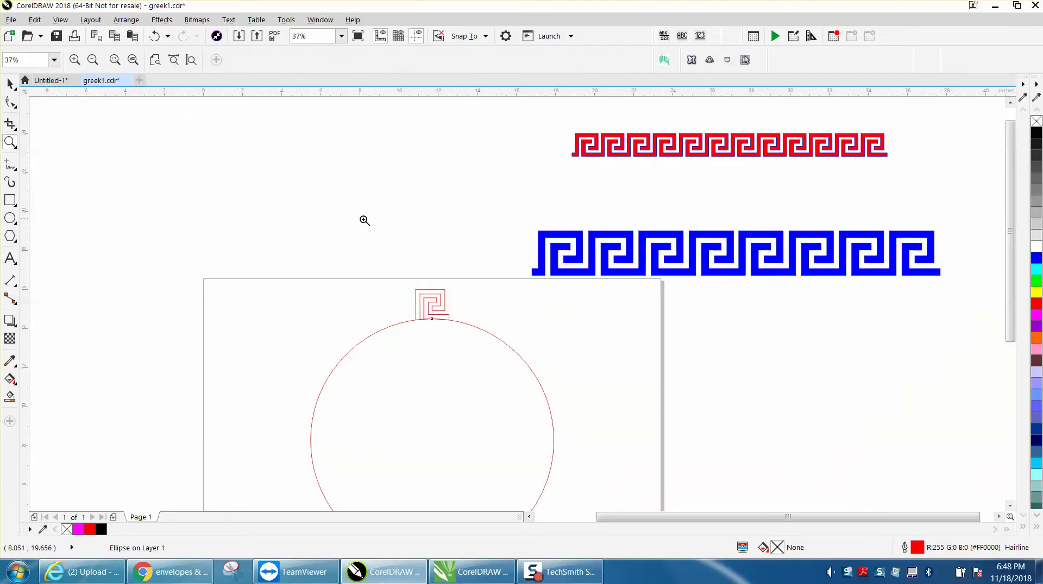
left_click_drag(372, 242, 568, 490)
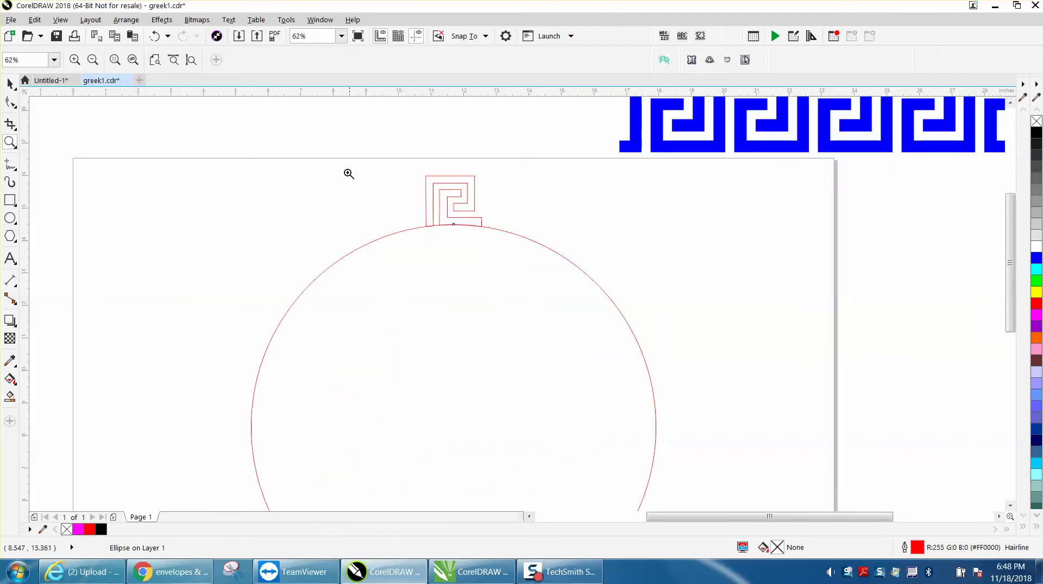
Step: Place horizontal and vertical guidelines crossing at the circle's centre
left_click_drag(362, 248, 361, 321)
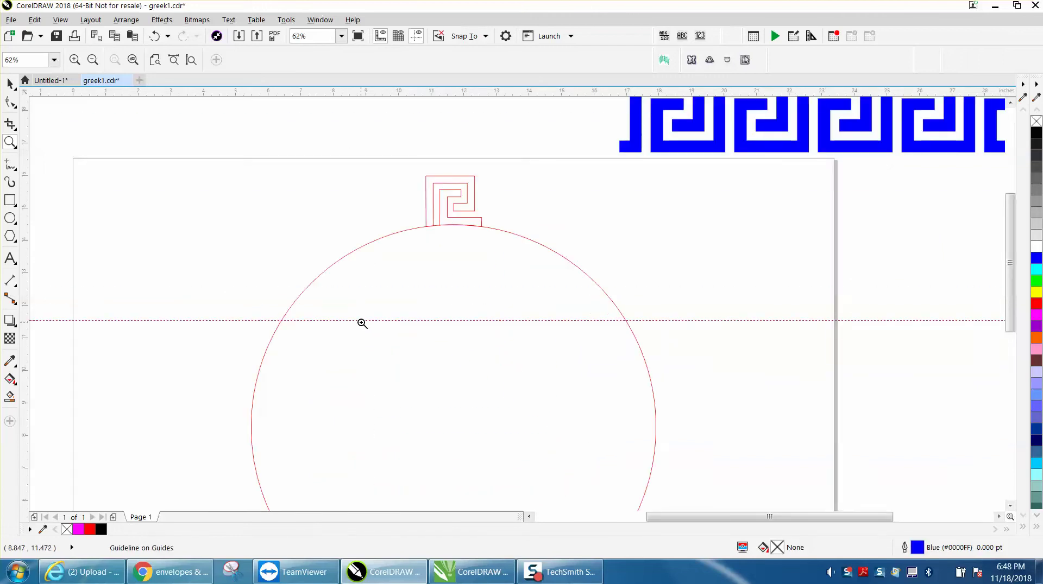
key("ctrl+z")
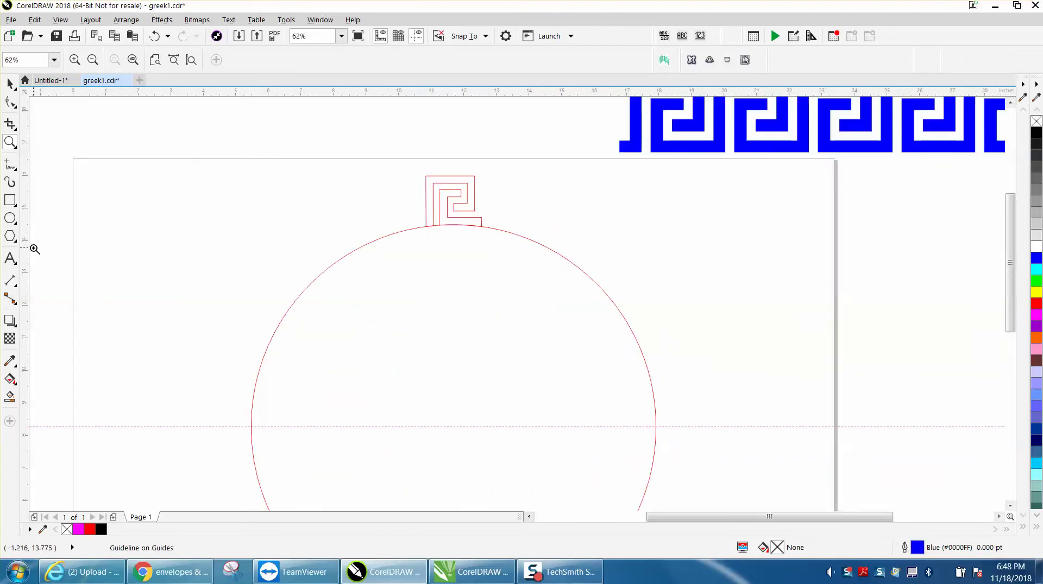
left_click_drag(24, 252, 173, 263)
key("p")
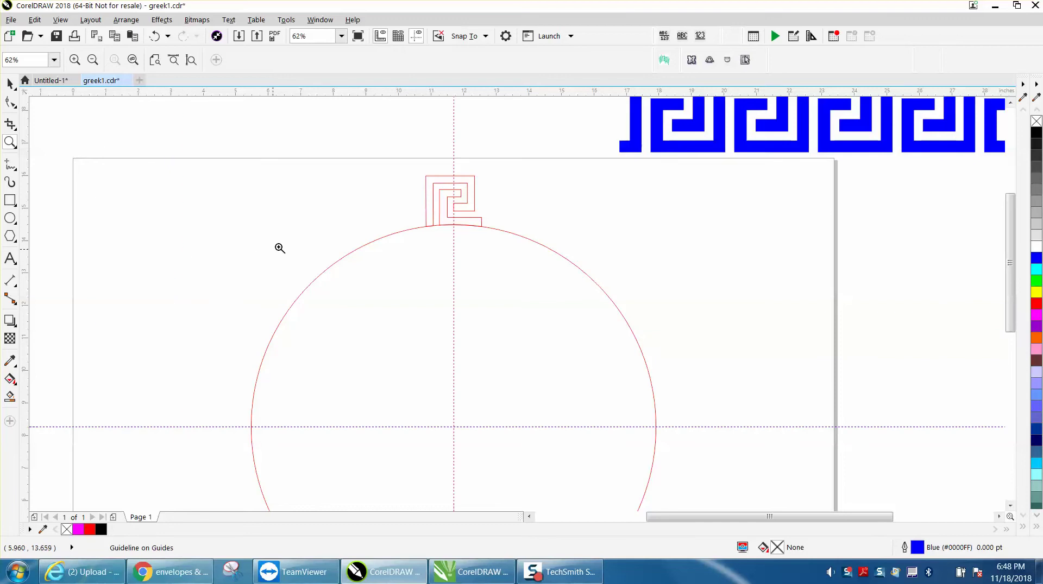
Step: Move the key unit's rotation centre down to the guideline intersection
left_click(11, 142)
left_click_drag(408, 165, 546, 451)
left_click(10, 83)
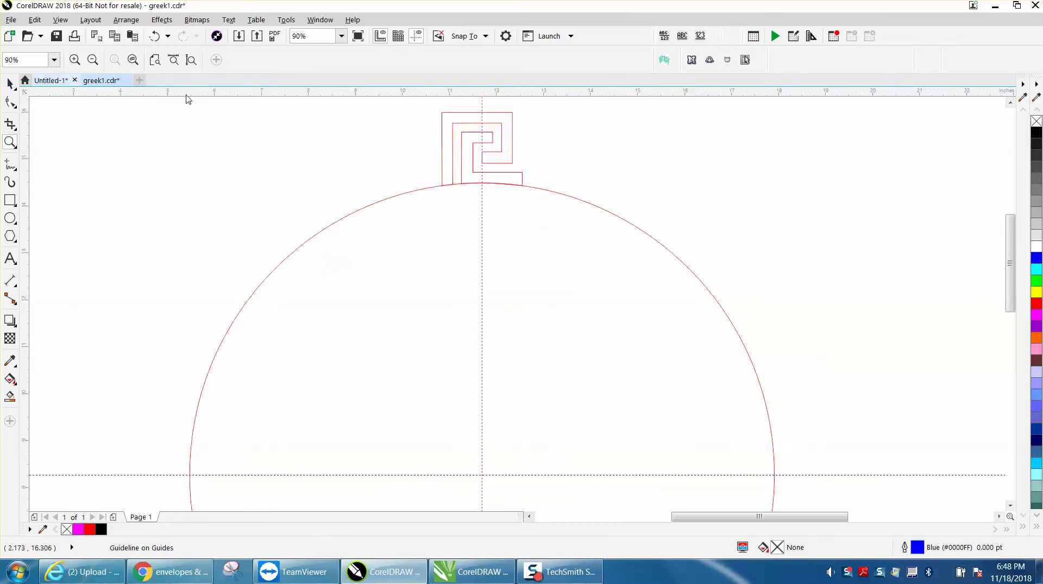
left_click(456, 115)
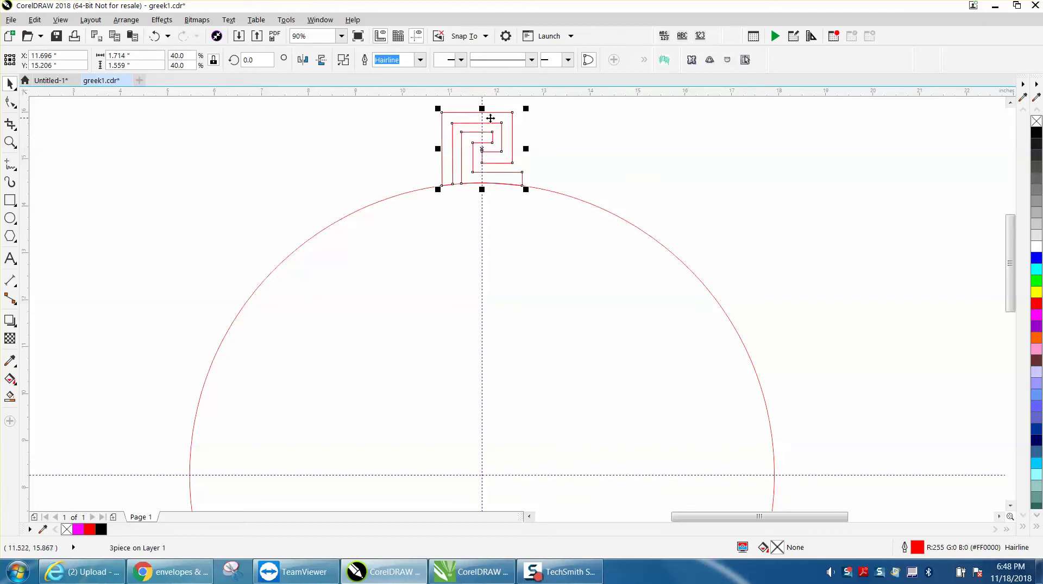
left_click(482, 149)
left_click_drag(481, 149, 482, 481)
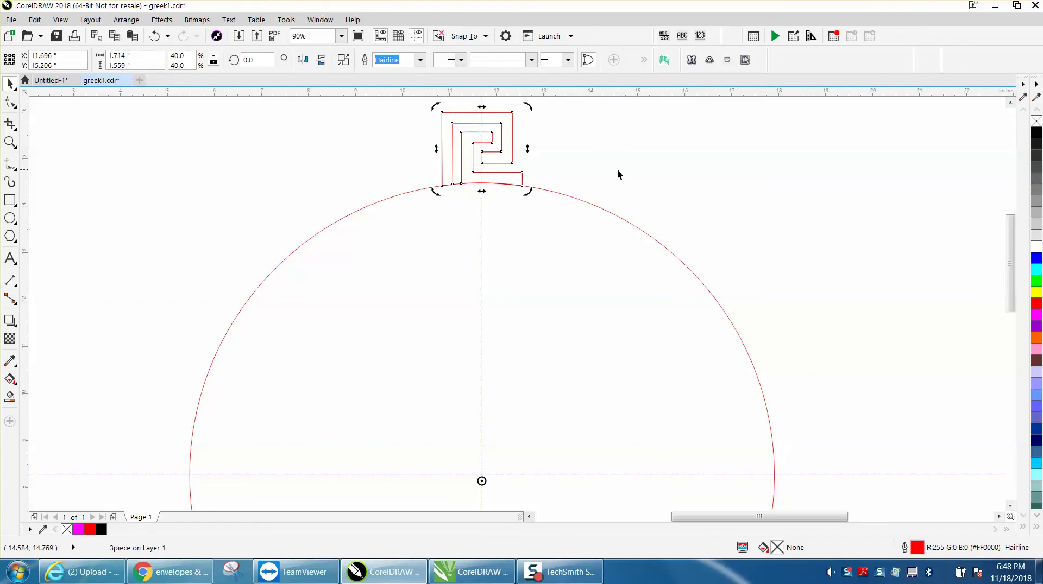
Step: Reselect the key unit and display its rotation handles
left_click(536, 161)
left_click(511, 145)
key("F10")
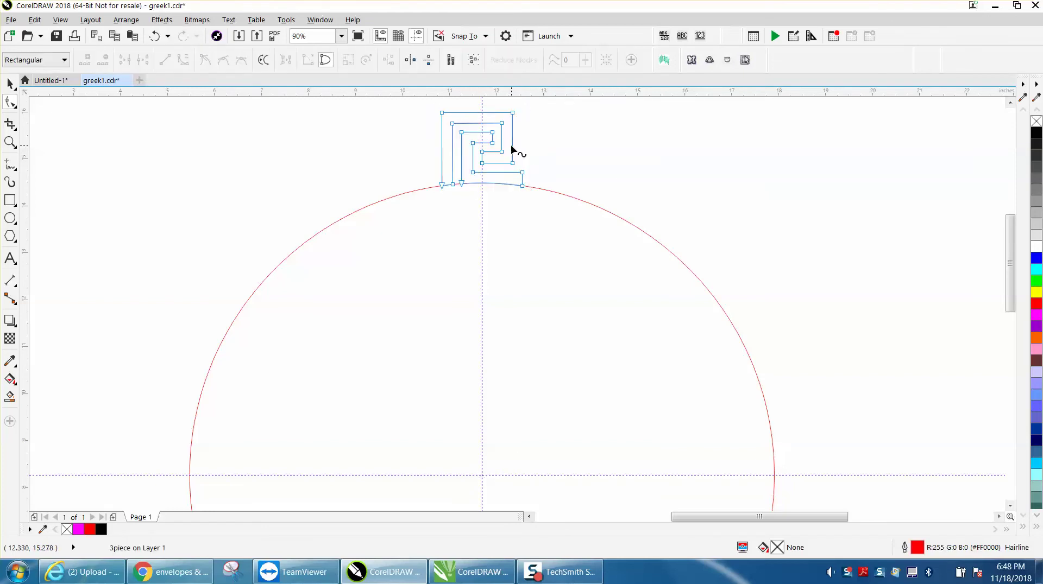
left_click(10, 83)
left_click(45, 84)
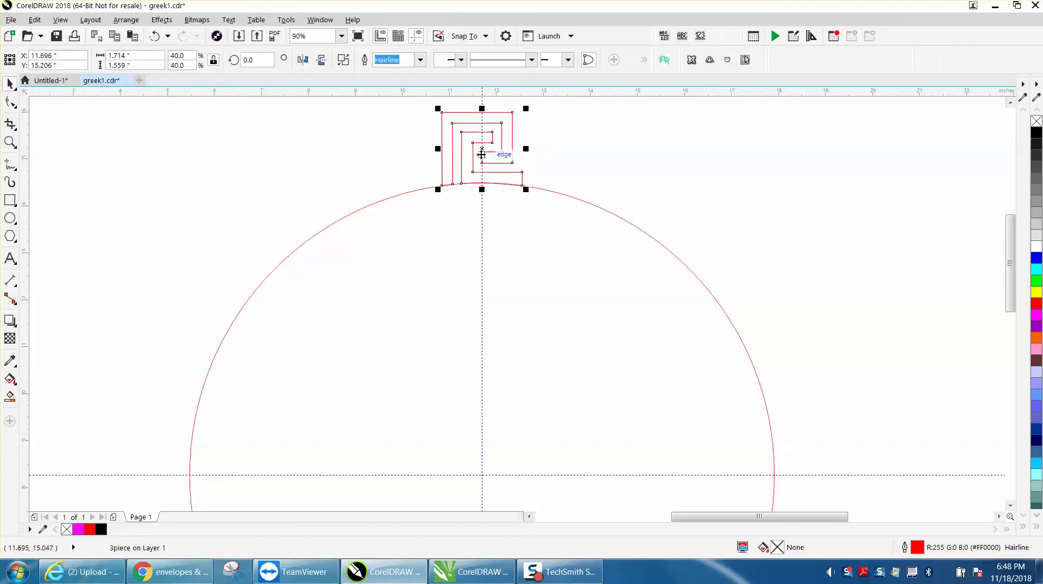
left_click(481, 151)
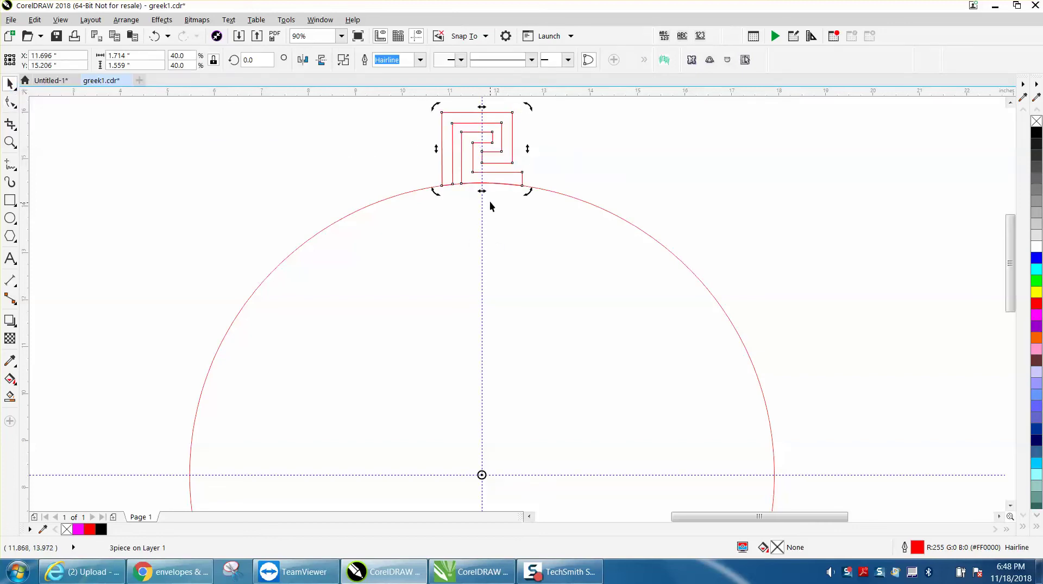
Step: Right-drag a rotated copy and set its rotation angle to exactly 15°
left_click_drag(528, 108, 433, 107)
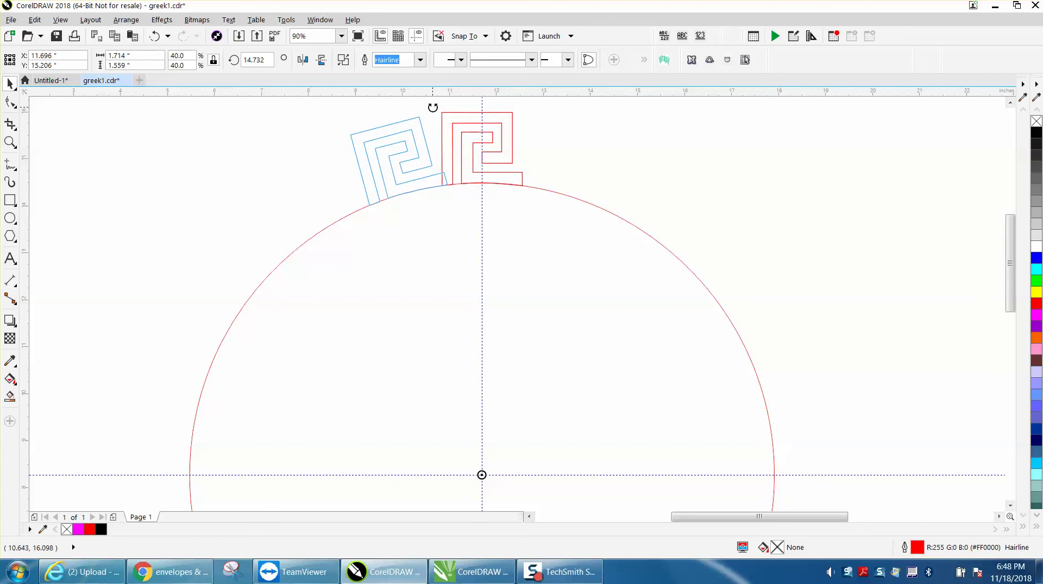
left_click_drag(433, 107, 432, 107)
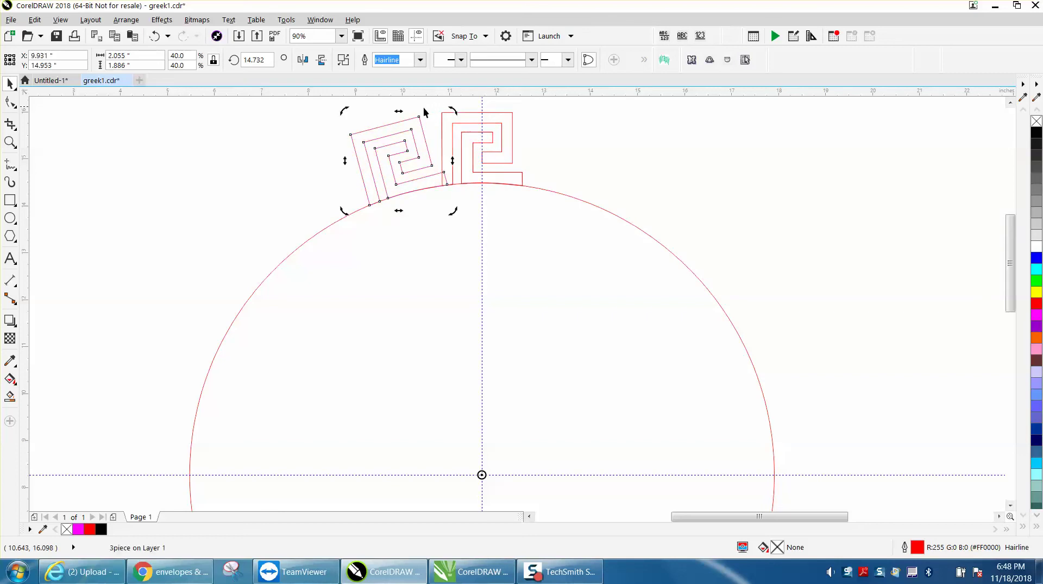
left_click(245, 60)
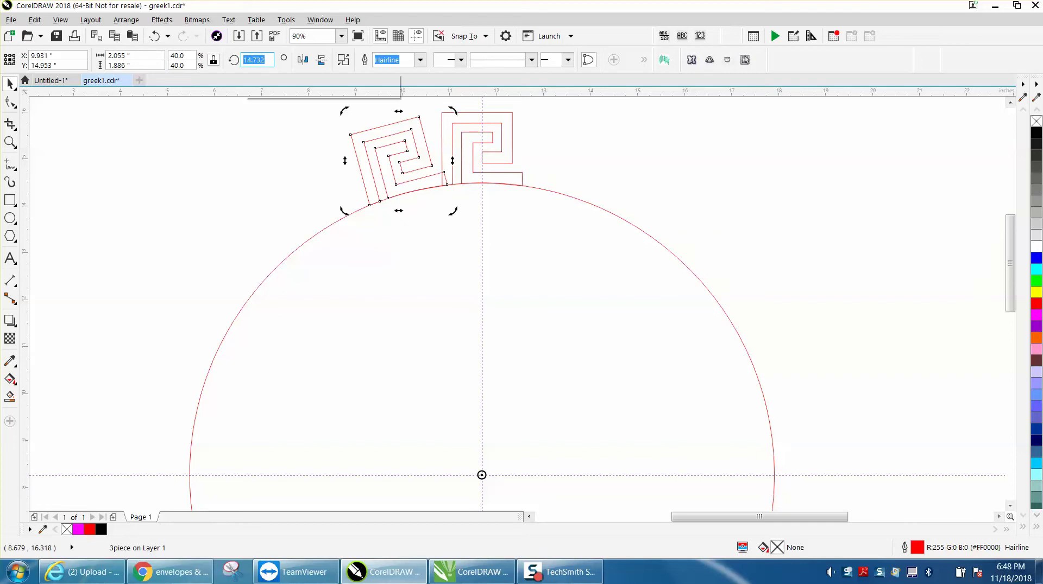
type("15")
key("Return")
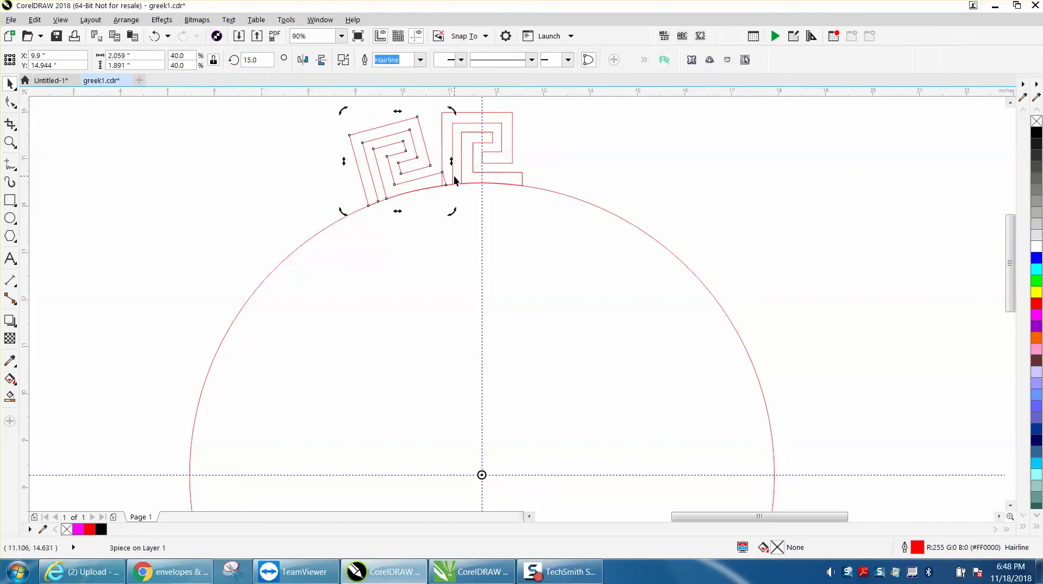
left_click(348, 157)
Step: Set the copy's angle to 30° and repeat with Ctrl+R four times around the circle
left_click(354, 161)
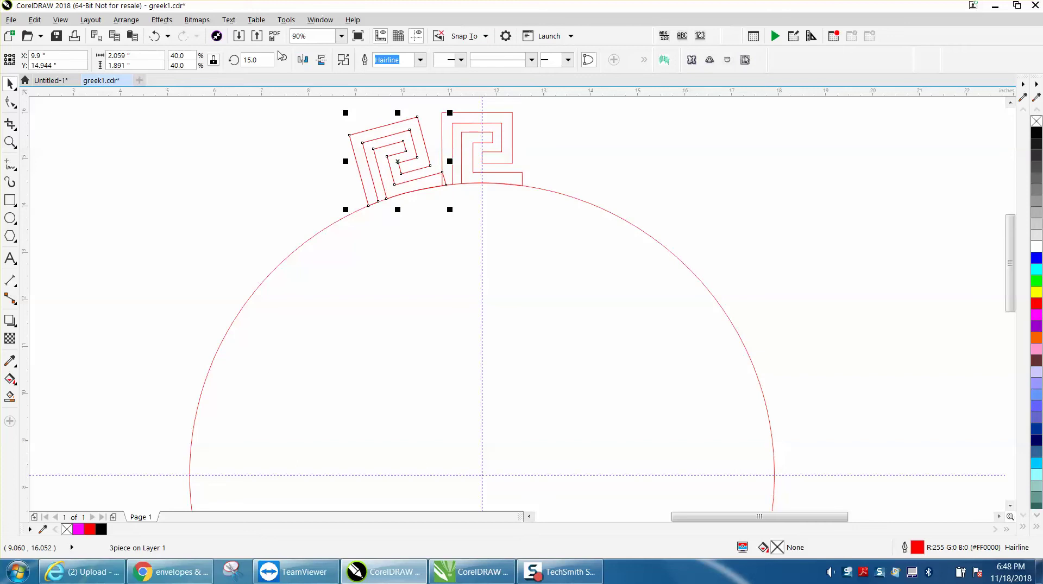
left_click(252, 60)
type("30")
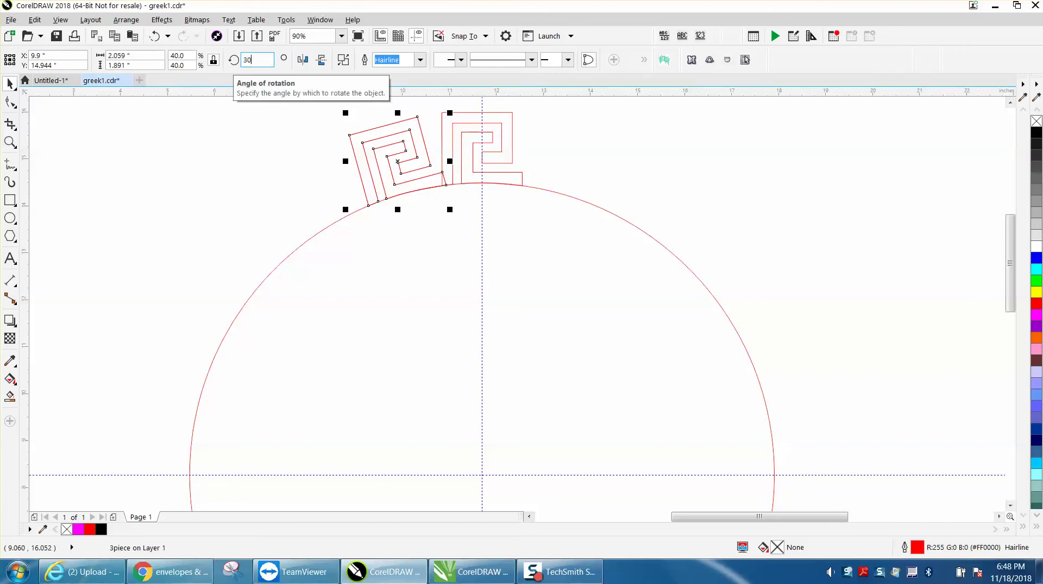
key("Return")
key("ctrl+r")
key("ctrl+r")
key("ctrl+r")
key("ctrl+r")
key("ctrl+r")
key("ctrl+r")
key("ctrl+r")
key("ctrl+r")
key("ctrl+r")
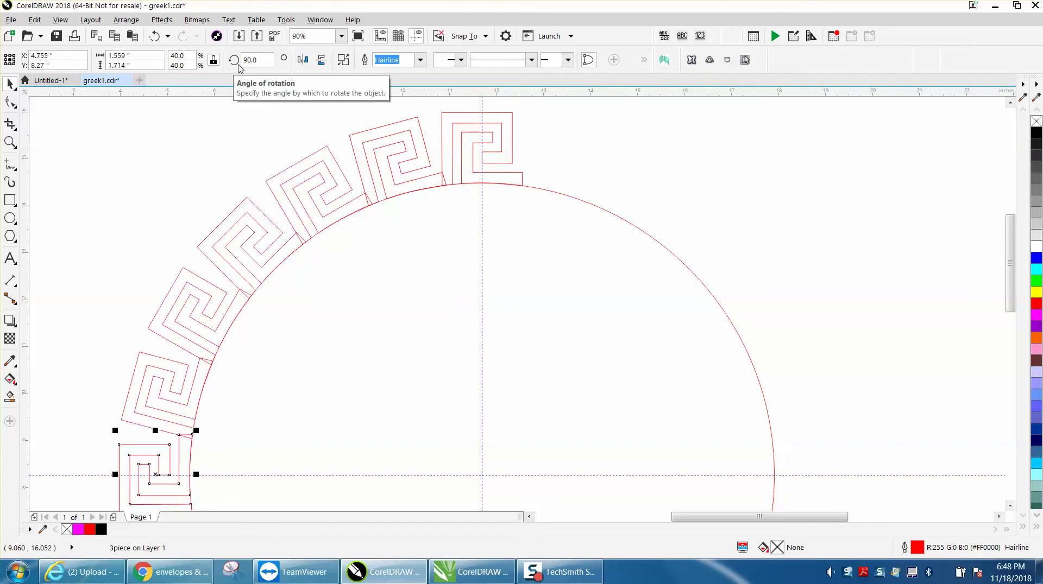
key("ctrl+r")
key("ctrl+r")
key("ctrl+r")
key("ctrl+r")
key("ctrl+r")
key("ctrl+r")
key("ctrl+r")
key("ctrl+r")
key("ctrl+r")
key("ctrl+r")
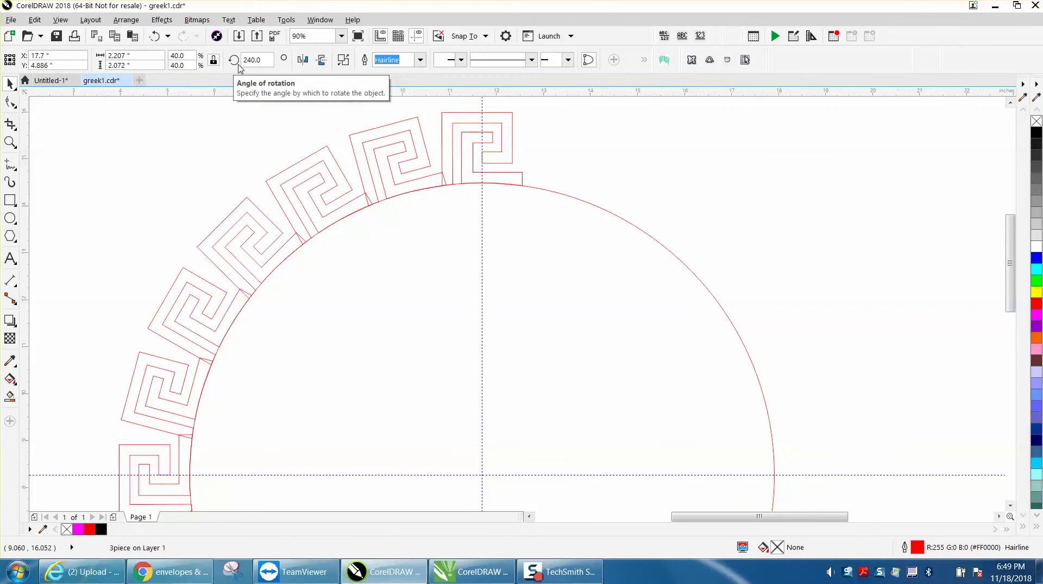
key("ctrl+r")
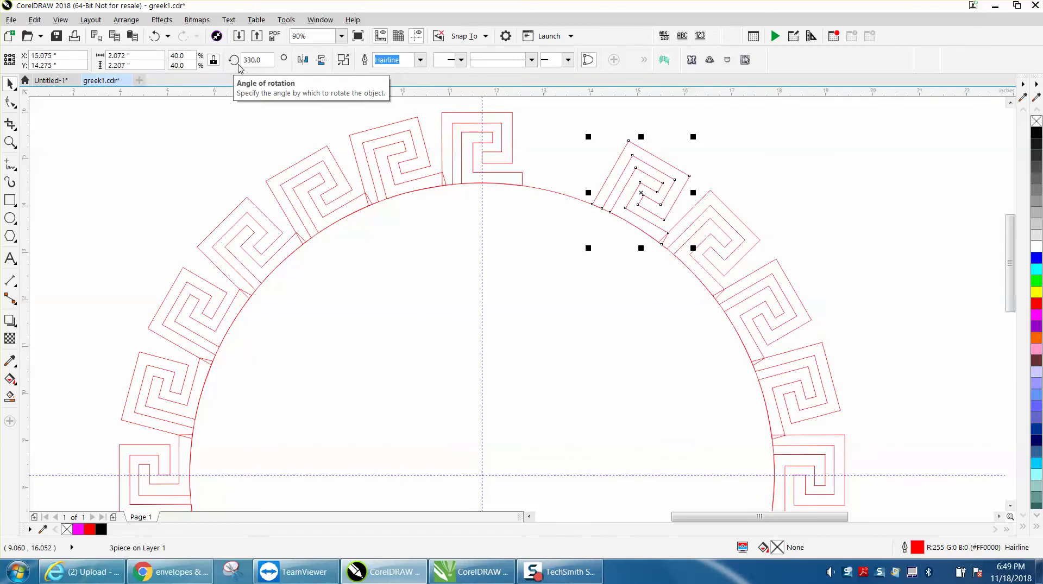
key("ctrl+r")
left_click(820, 153)
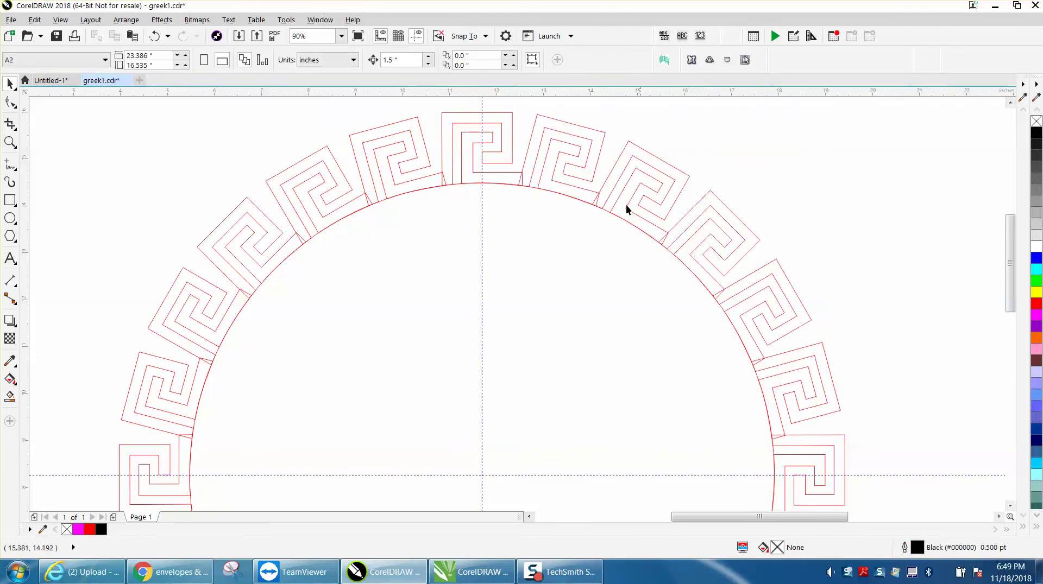
scroll(573, 279, "down", 2)
Step: Move the circle out of the ring and weld all the key units into one shape
left_click(572, 296)
scroll(567, 305, "down", 2)
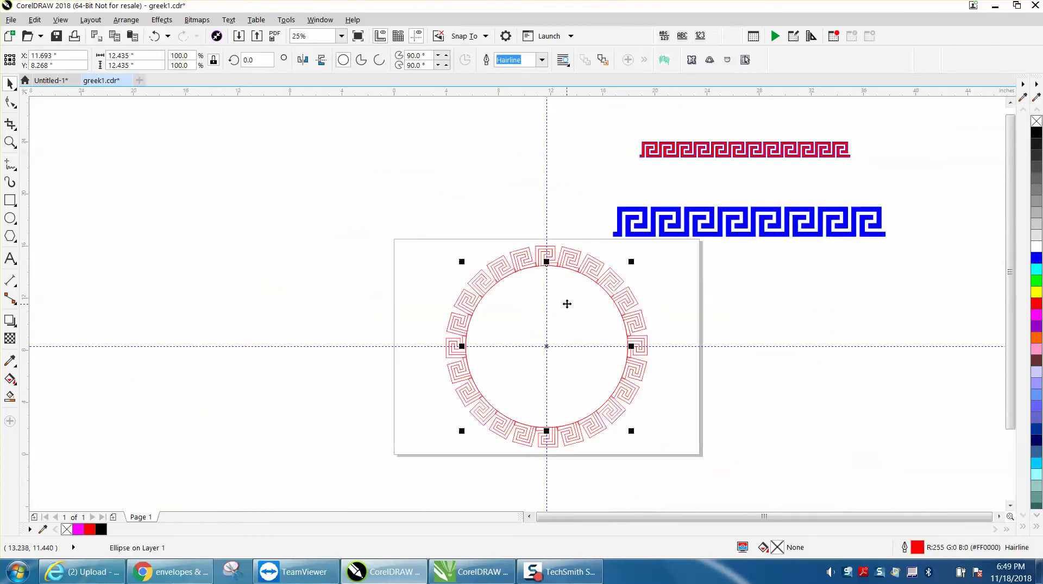
left_click_drag(549, 347, 282, 191)
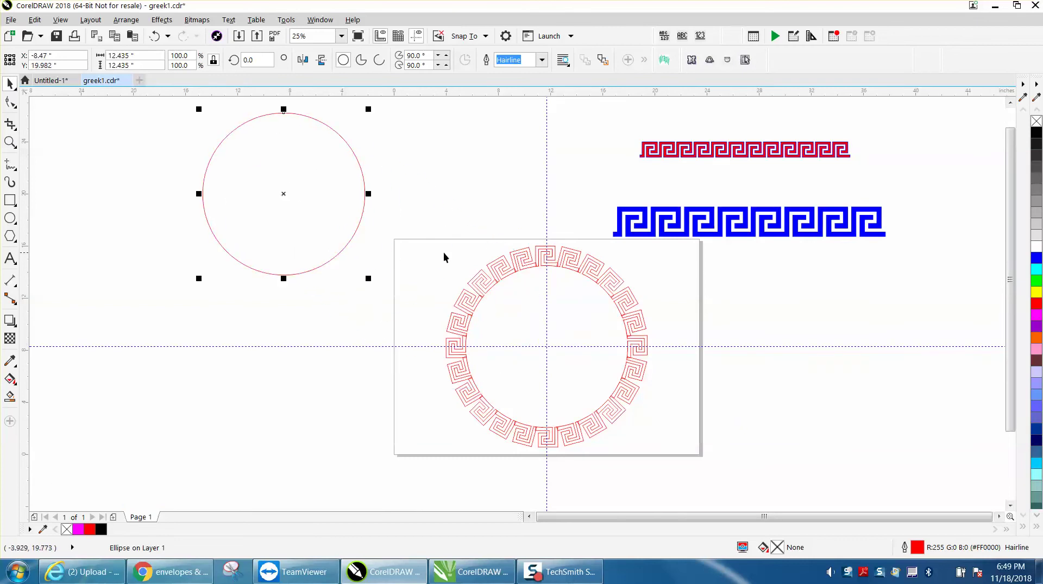
left_click_drag(434, 221, 664, 451)
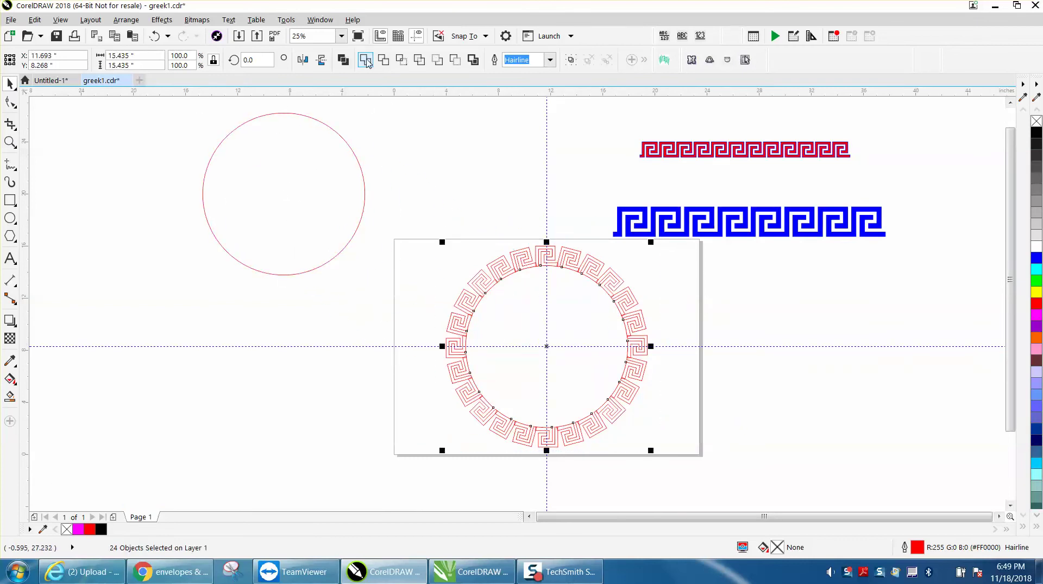
left_click(366, 60)
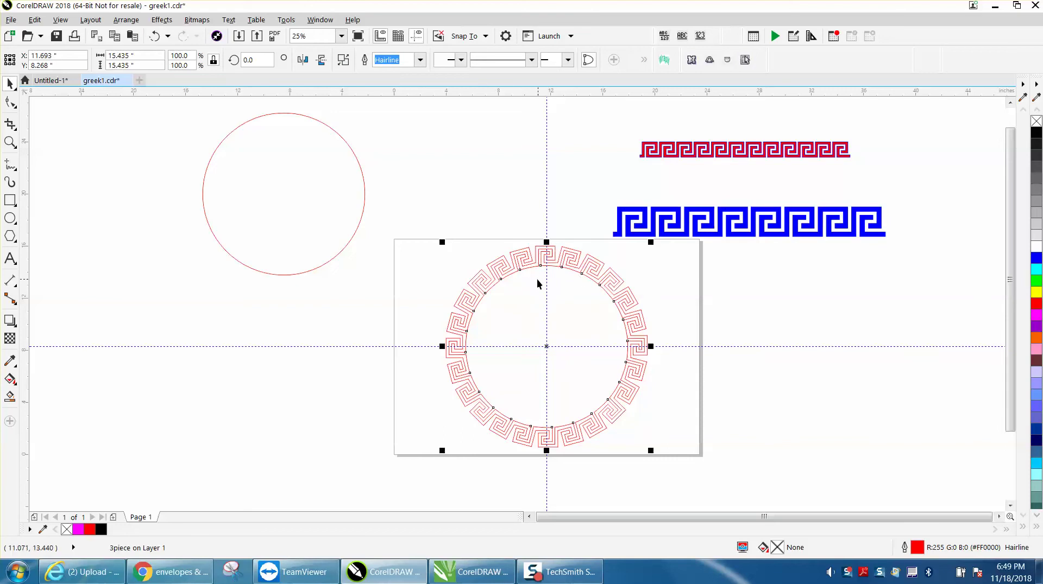
Step: Fill the welded ring black, remove its outline, and zoom in on the top key
left_click(1037, 133)
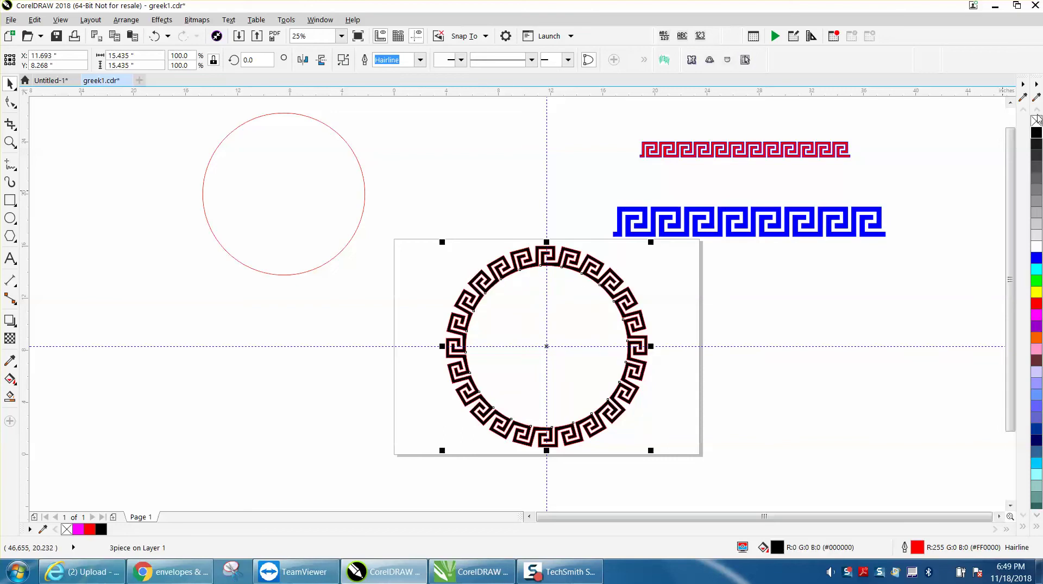
right_click(1037, 122)
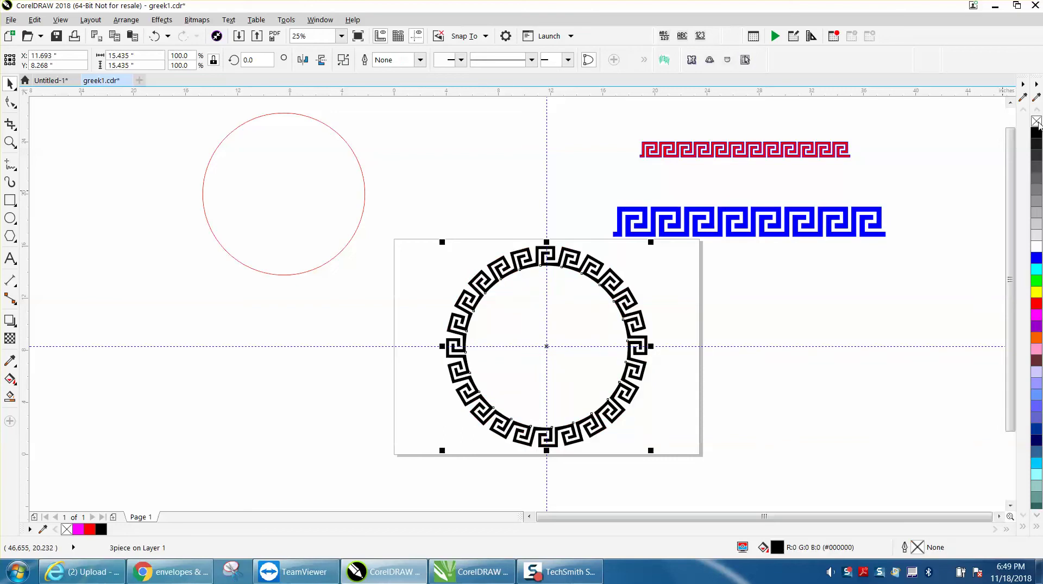
left_click(10, 141)
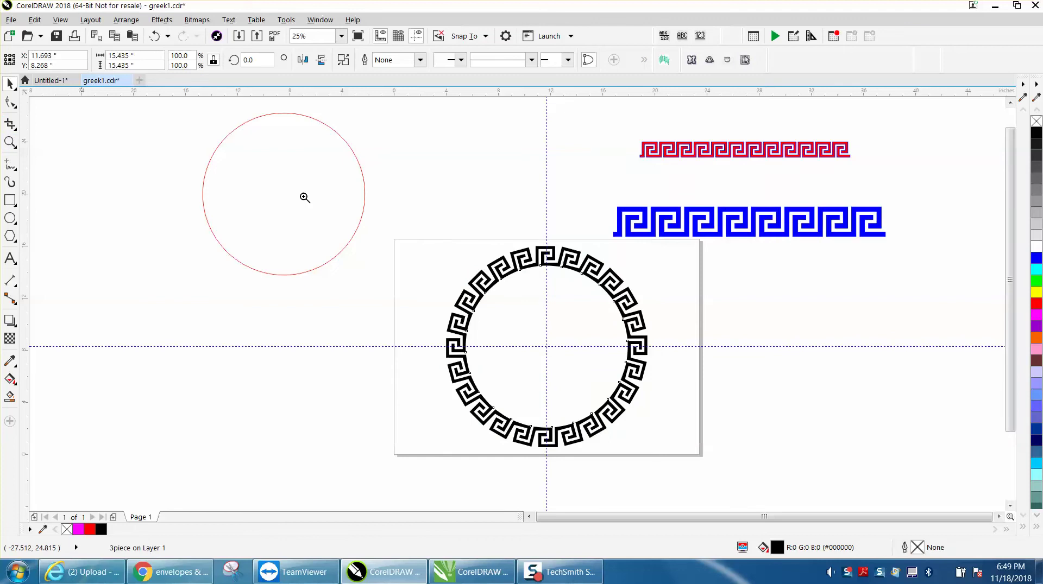
left_click_drag(497, 238, 595, 288)
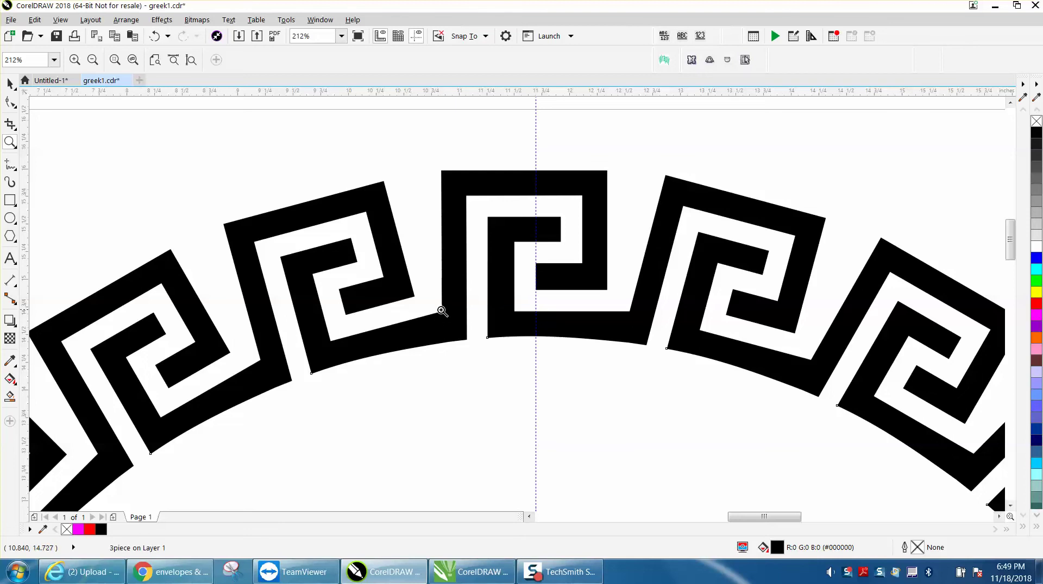
Step: Undo back to 'Move Center', leaving the single red-outlined key unit on the circle
left_click(167, 37)
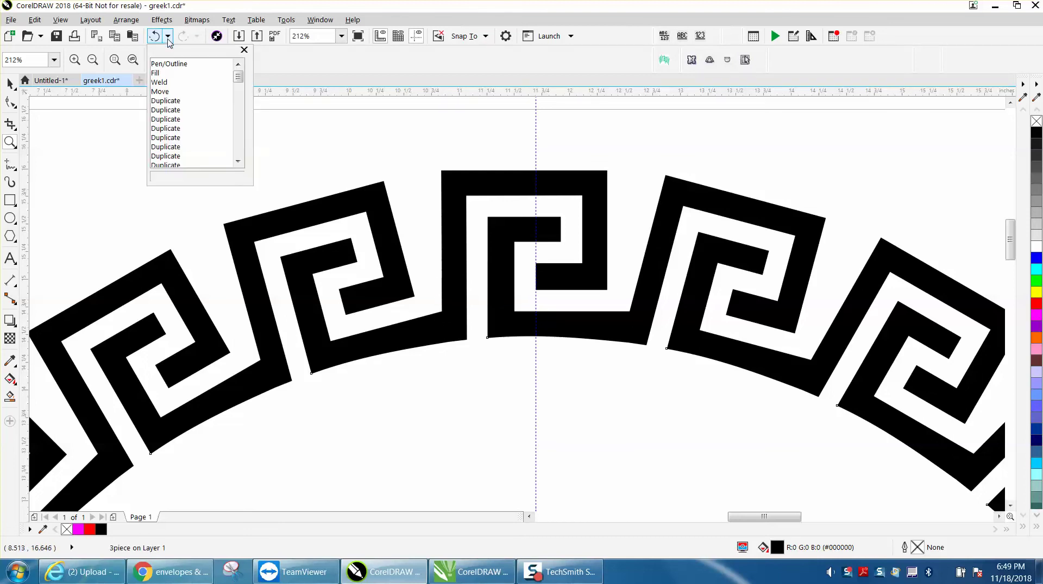
scroll(183, 124, "down", 4)
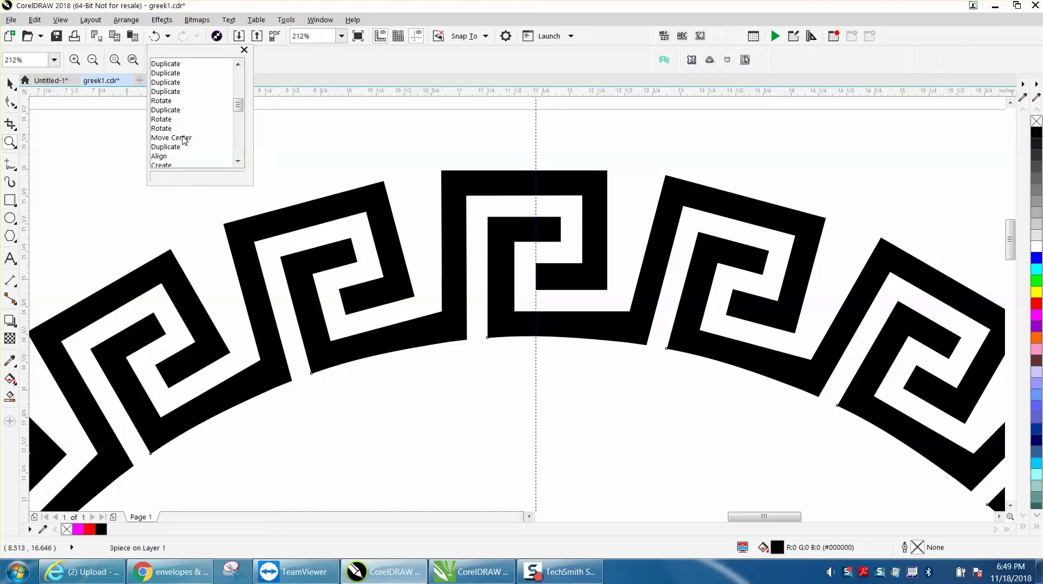
left_click(183, 139)
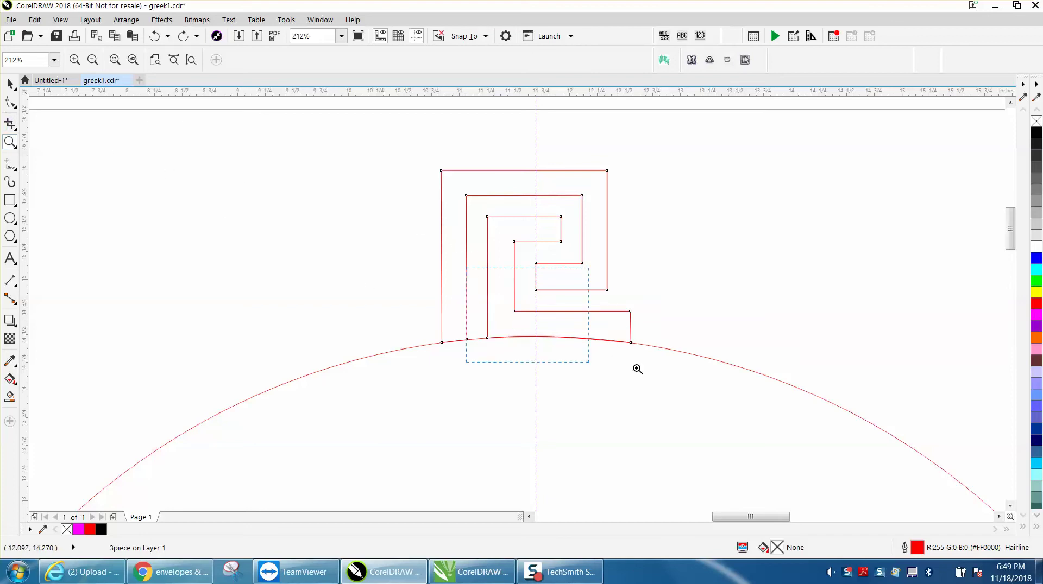
Step: Convert the key's lowest horizontal edge to a curve and lower its right node to slope down
left_click_drag(638, 370, 714, 383)
left_click(13, 104)
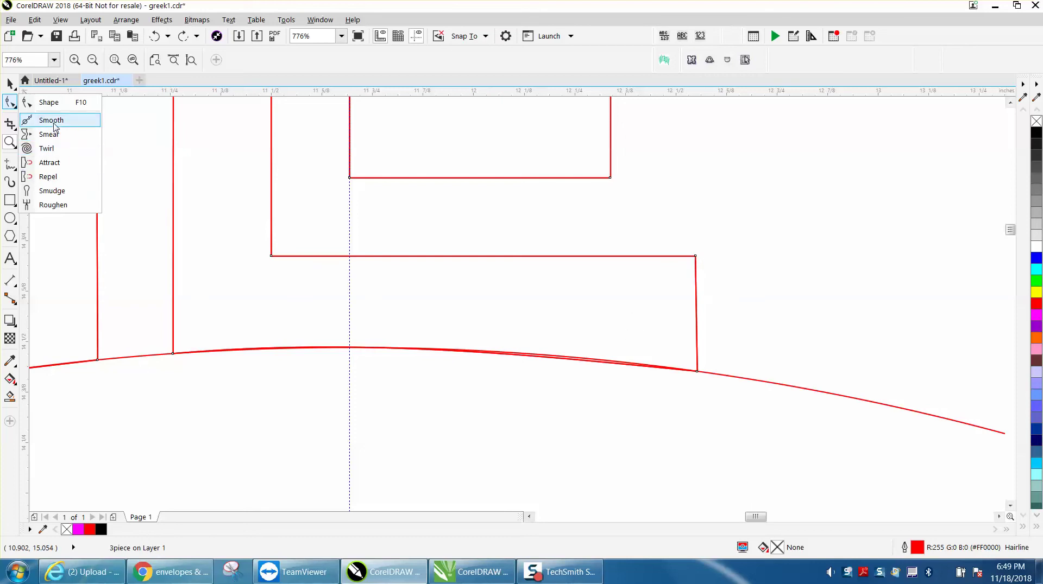
left_click(70, 103)
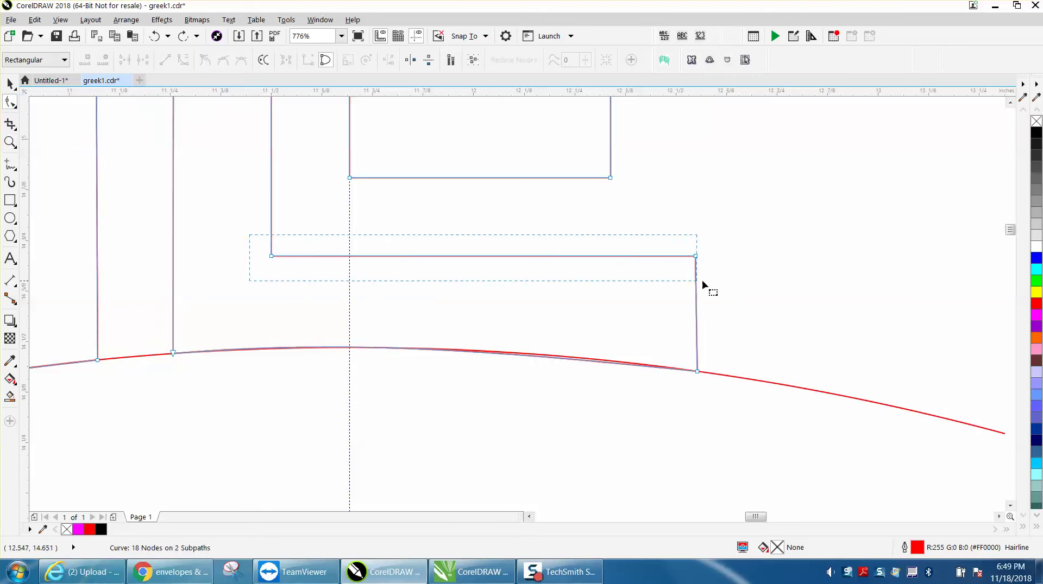
left_click_drag(703, 282, 703, 279)
right_click(697, 260)
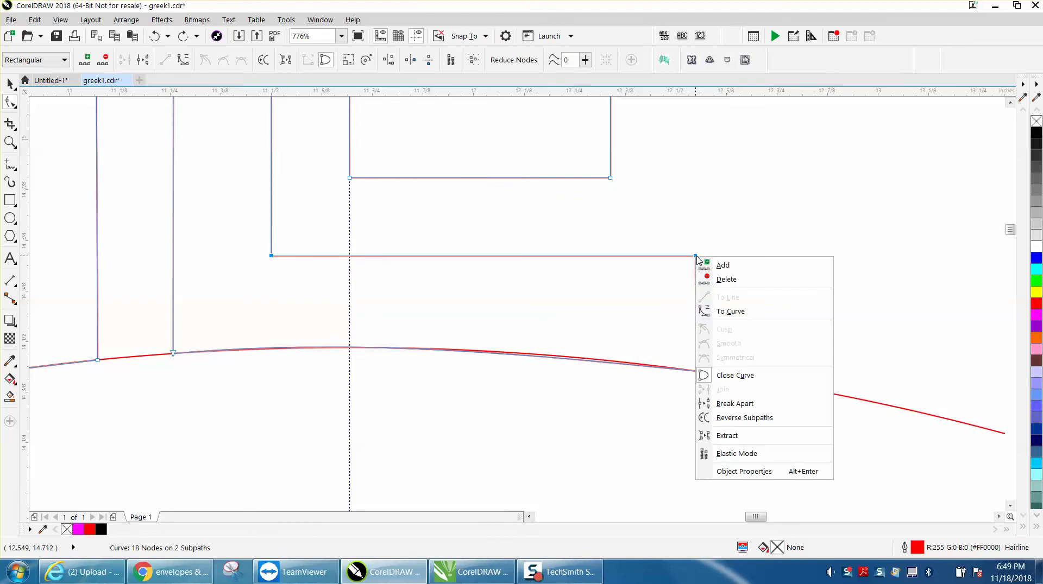
left_click(729, 311)
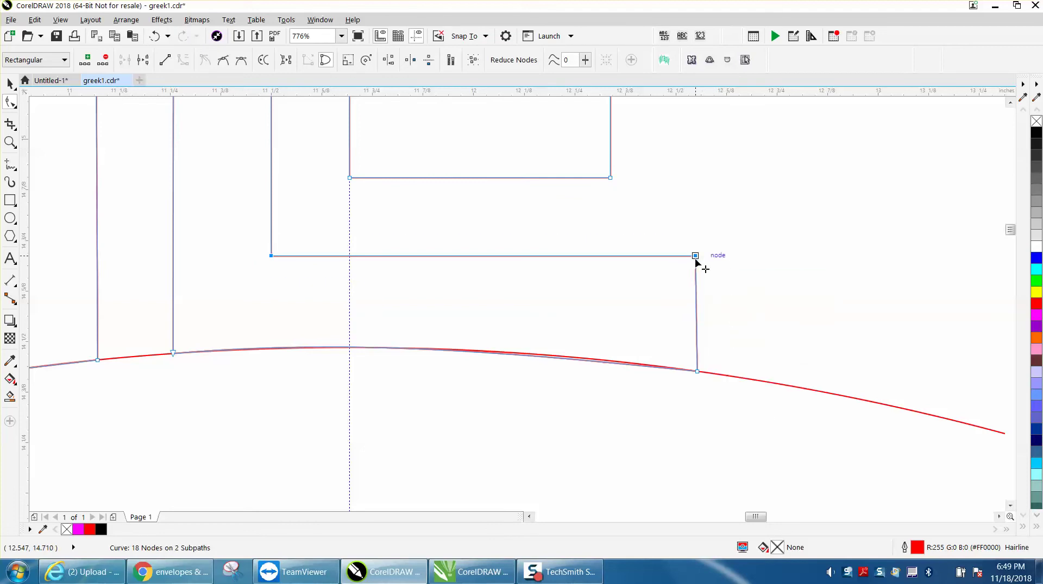
left_click_drag(697, 261, 696, 271)
key("ctrl+z")
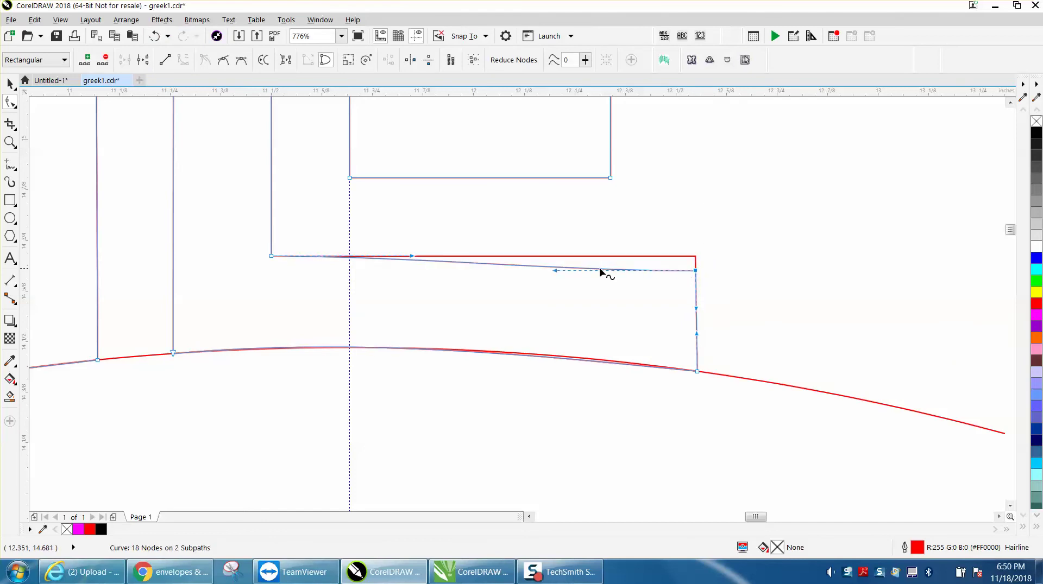
left_click(522, 264)
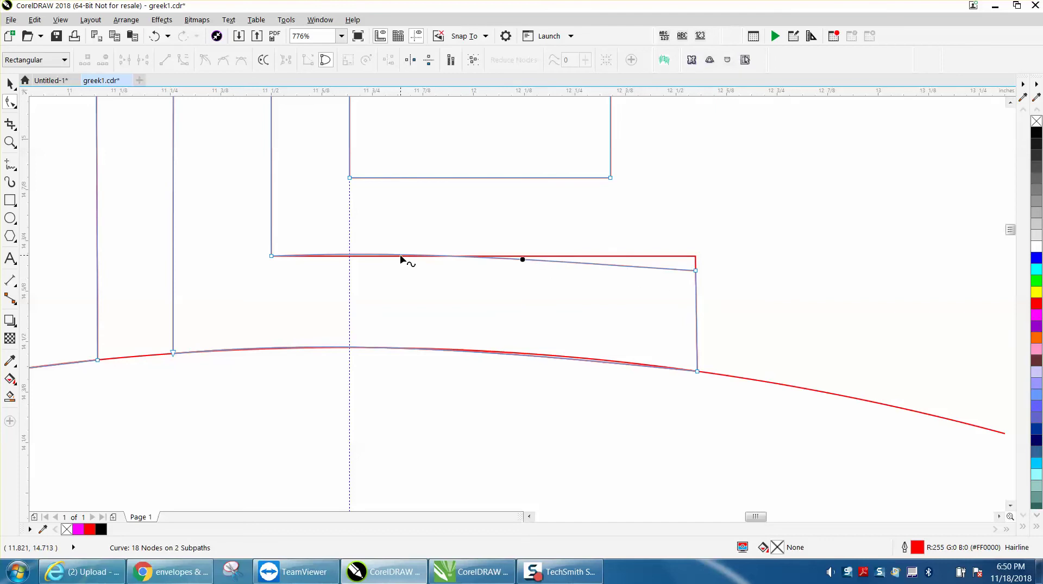
left_click(9, 83)
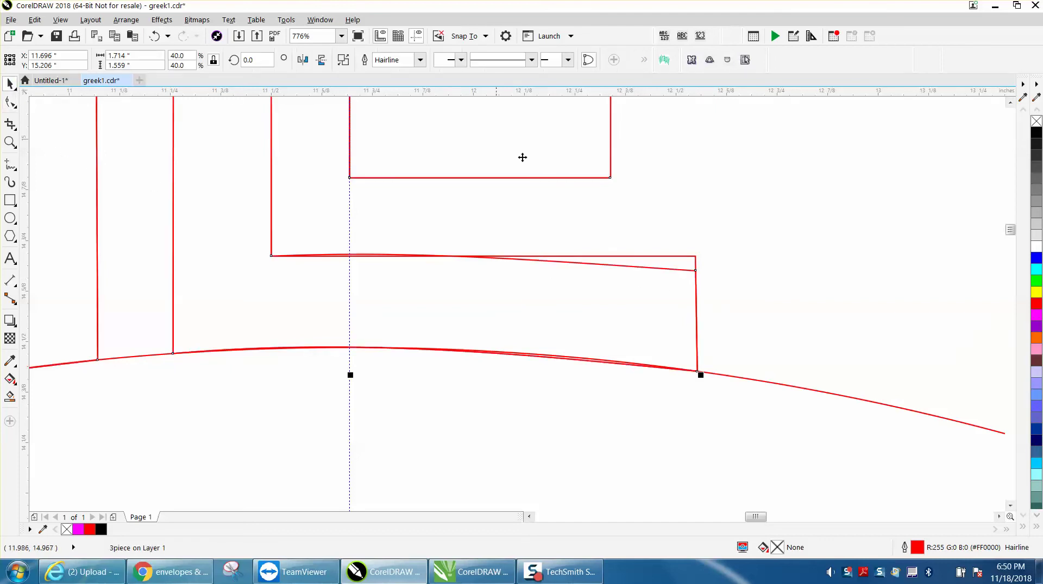
Step: Select the key curve with the Shape tool to display its nodes
left_click(693, 257)
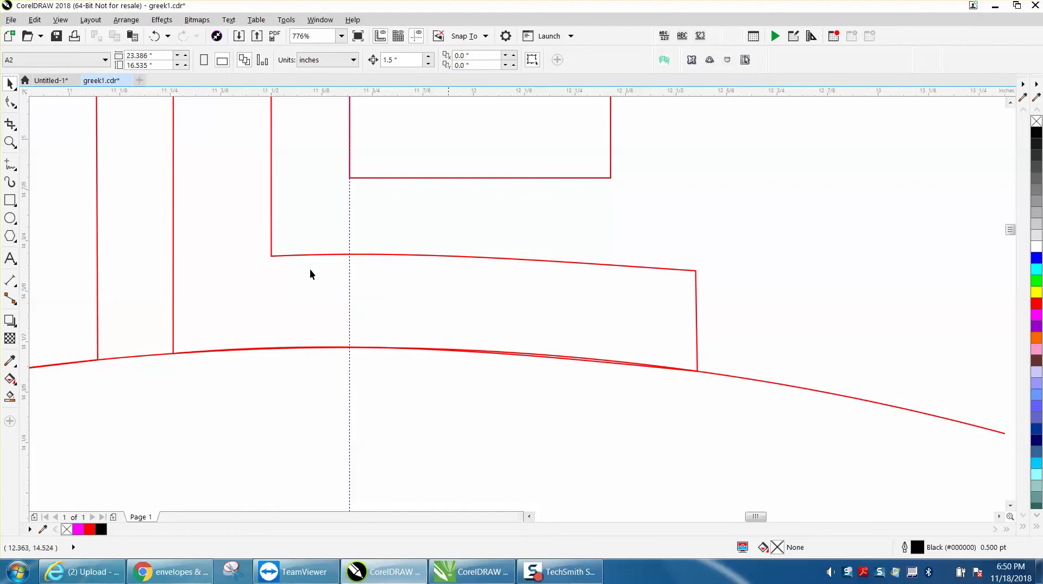
left_click(9, 102)
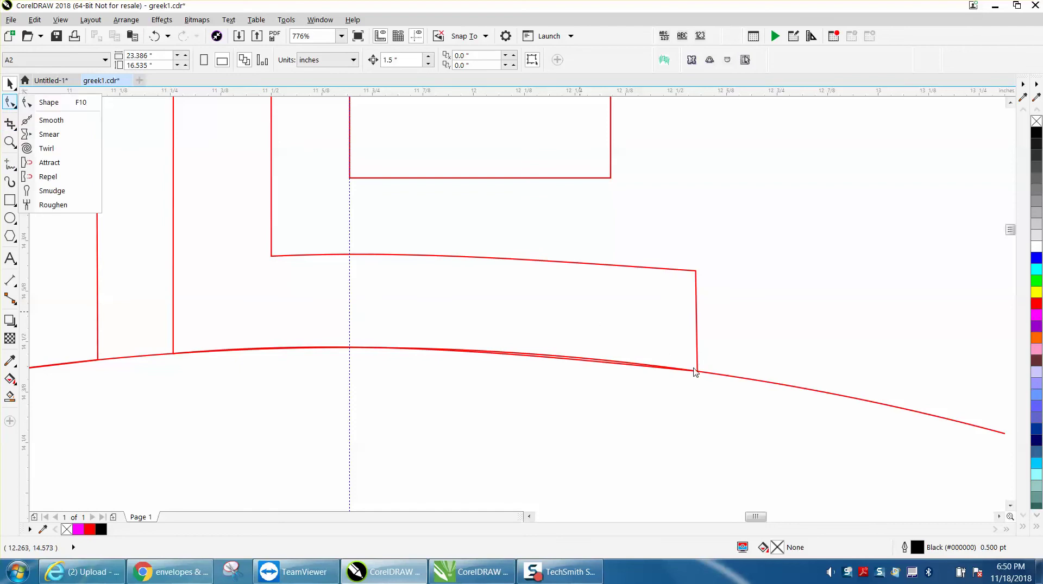
left_click(699, 373)
left_click(10, 102)
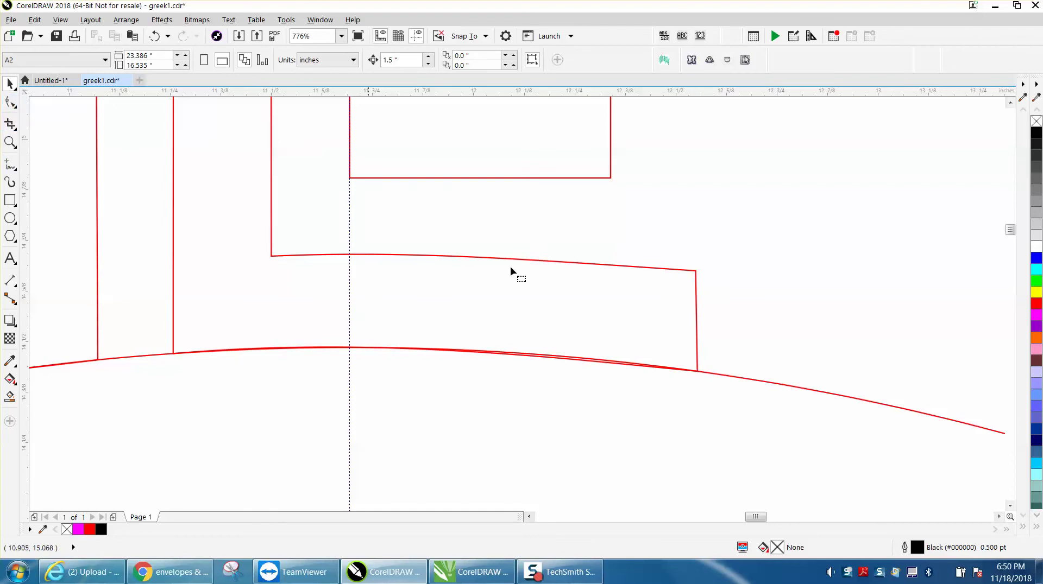
left_click(699, 371)
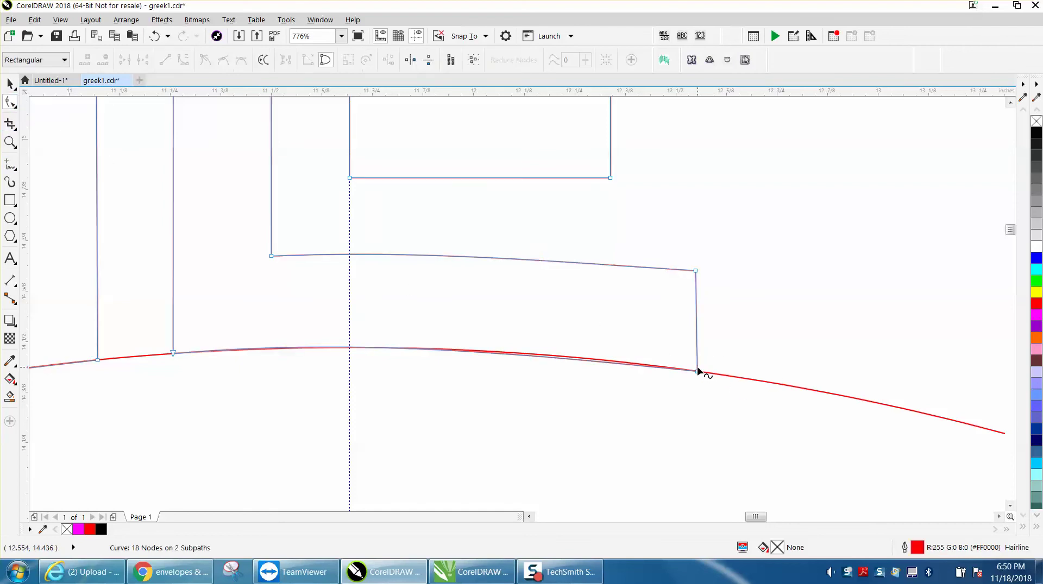
left_click(521, 354)
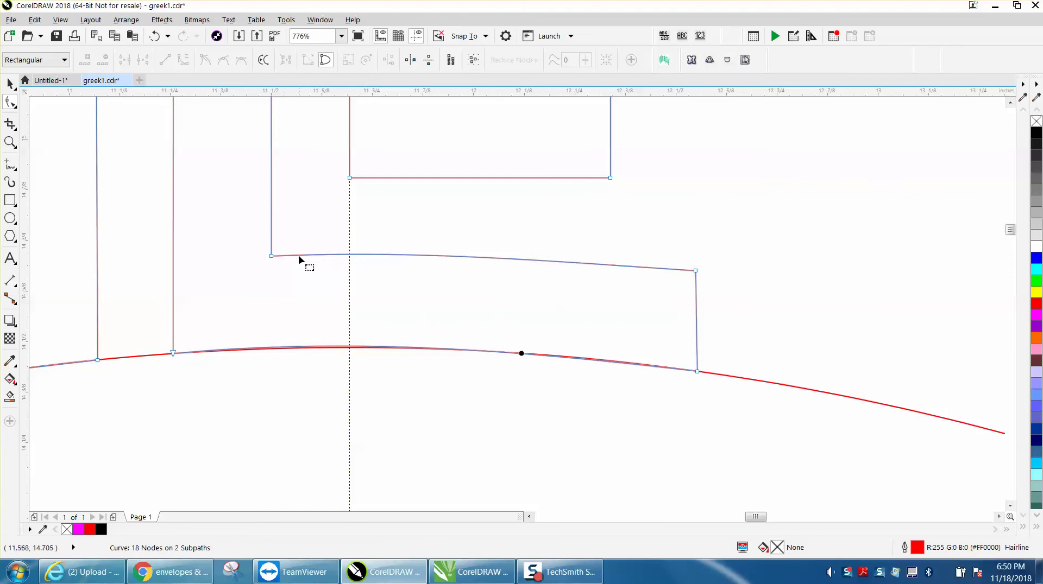
scroll(613, 284, "down", 2)
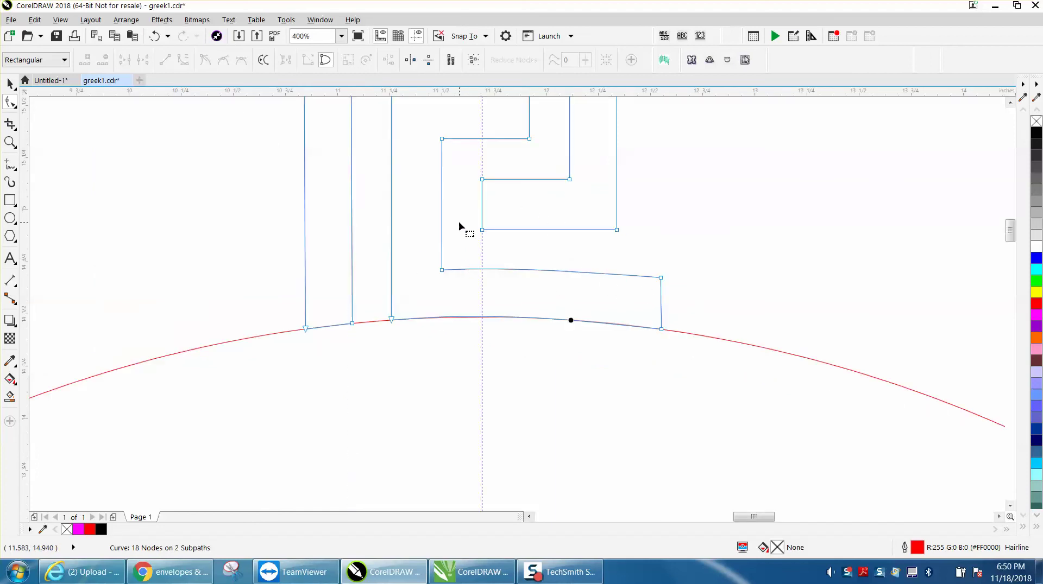
scroll(458, 223, "down", 1)
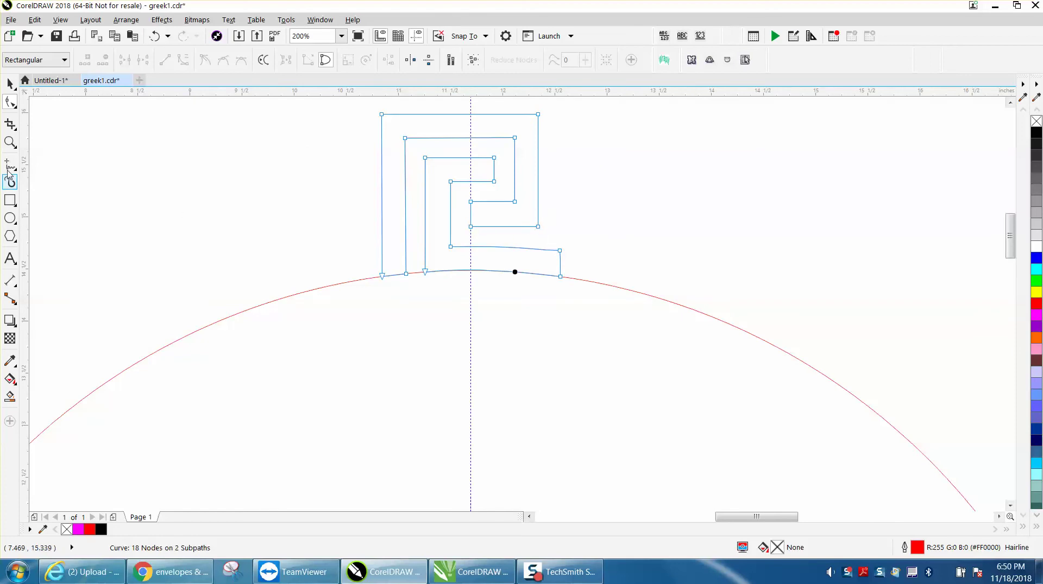
Step: Lower the inner edge's right corner node, convert the segment to a curve and bow it slightly
left_click(10, 143)
left_click_drag(456, 180, 616, 273)
left_click(10, 102)
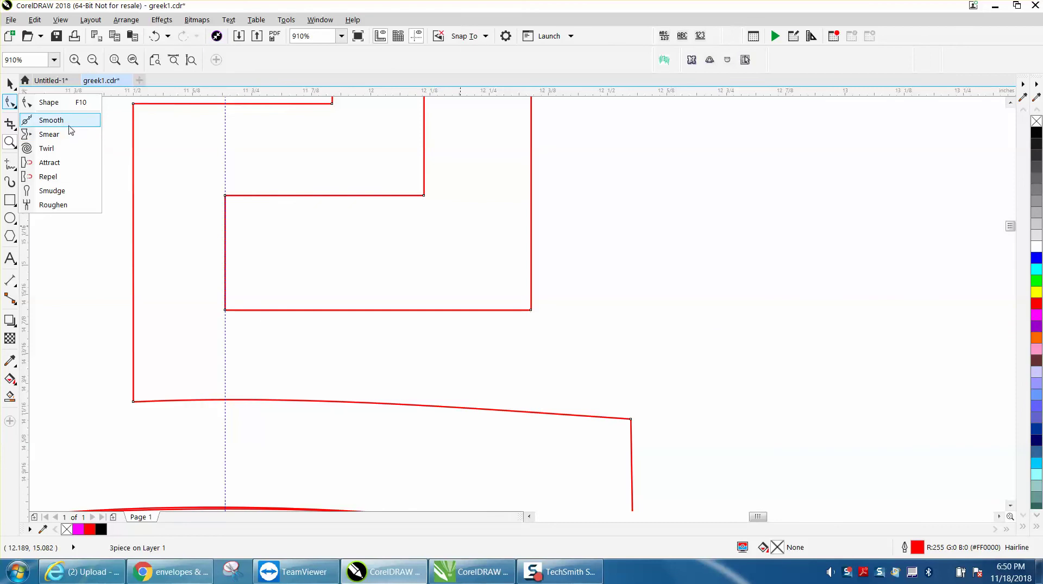
left_click(50, 102)
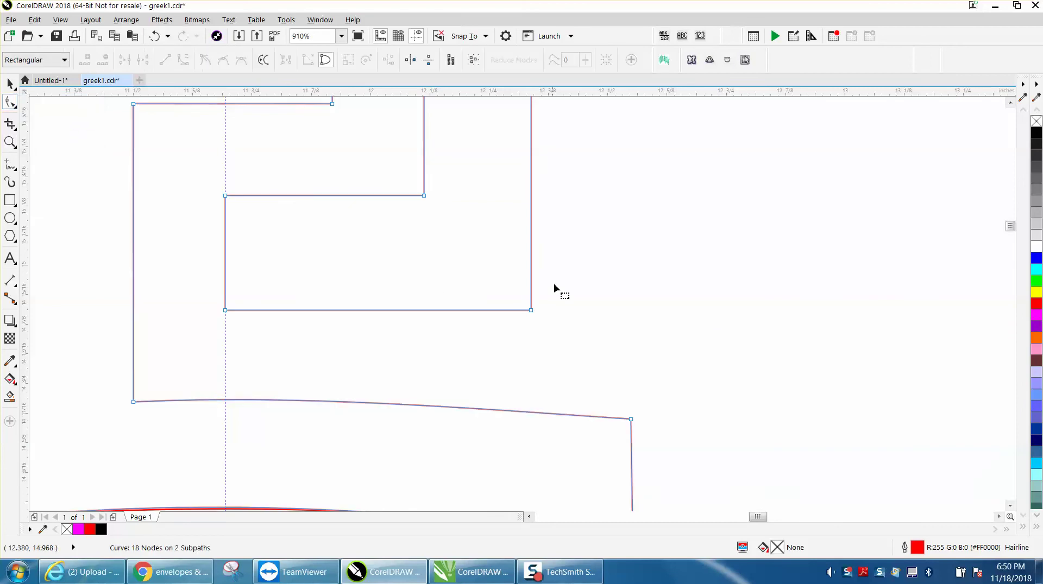
left_click_drag(532, 313, 549, 349)
right_click(533, 322)
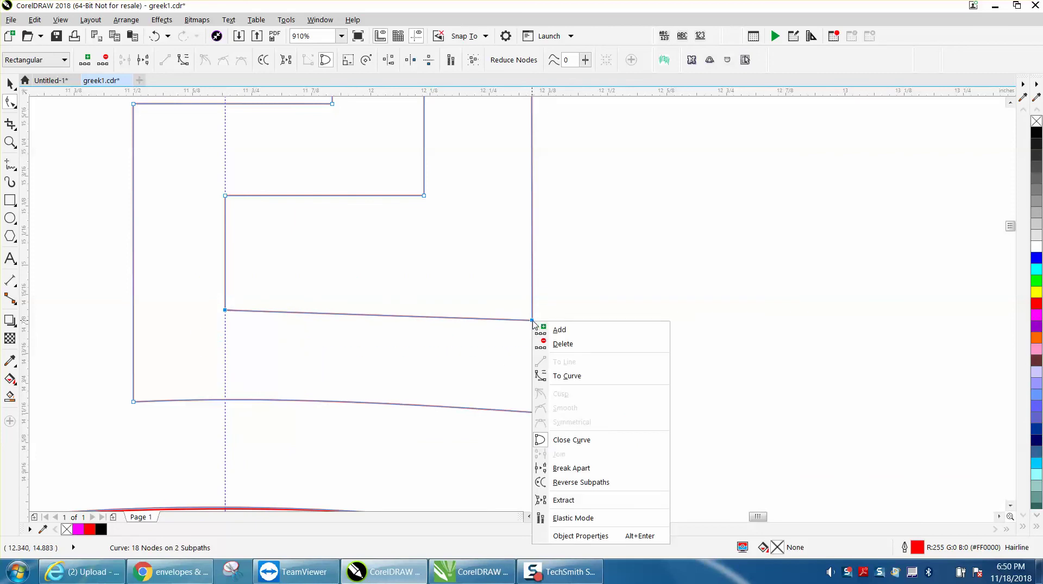
left_click(562, 376)
left_click_drag(405, 314, 404, 314)
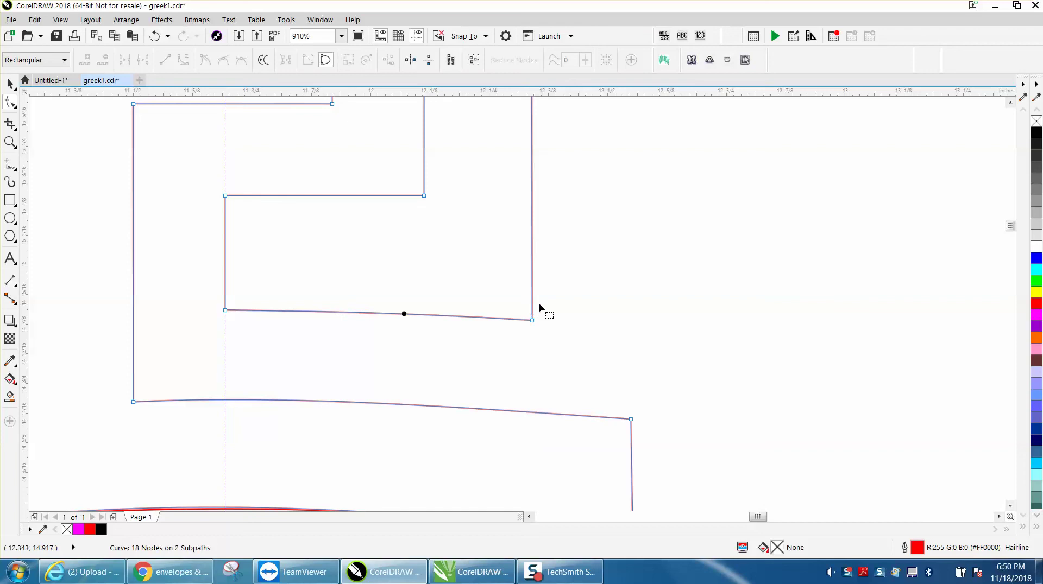
scroll(538, 310, "down", 2)
scroll(471, 172, "down", 2)
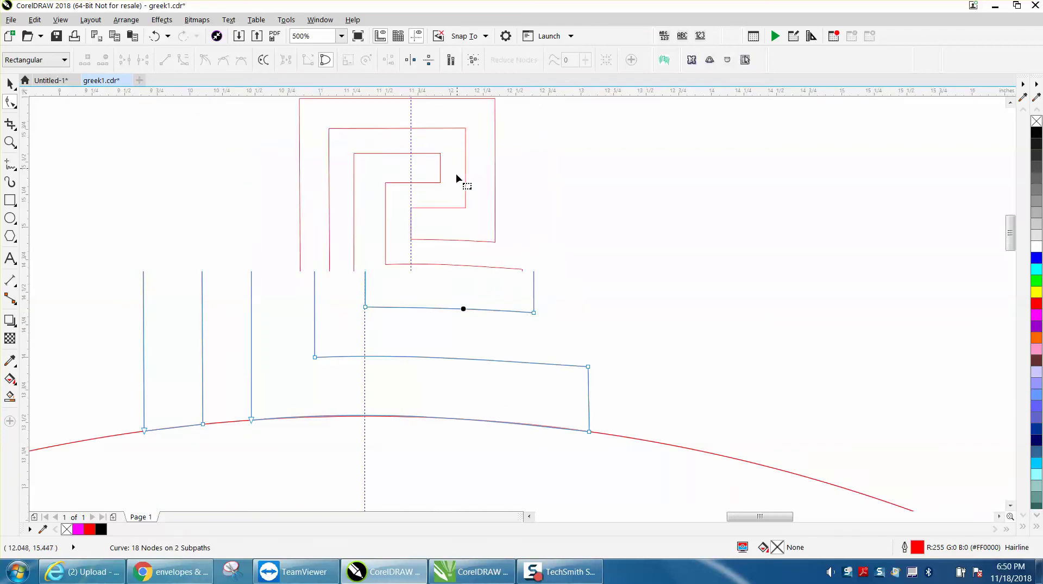
scroll(485, 200, "down", 2)
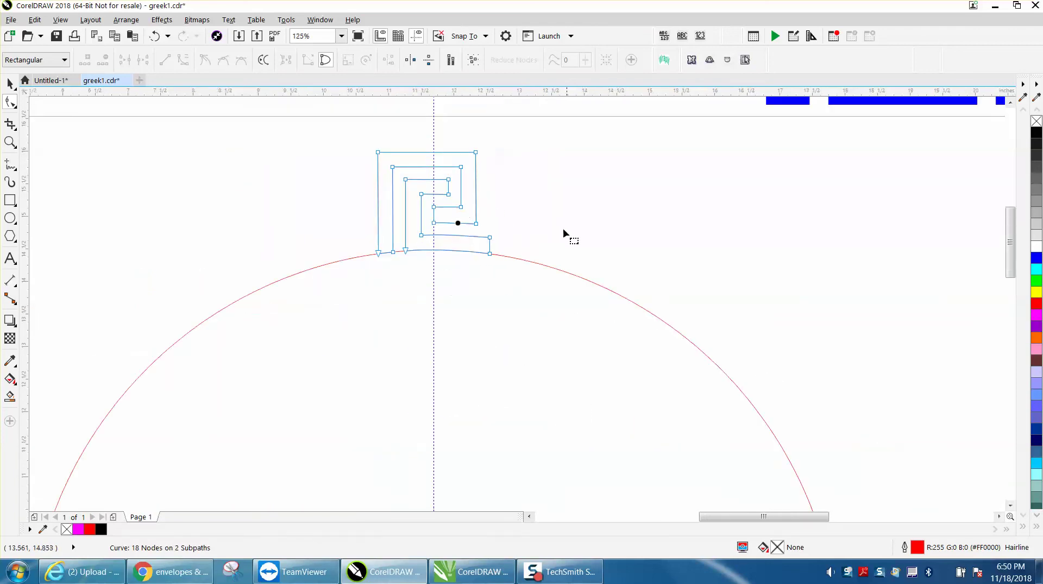
Step: Select the red key shape and show rotation handles centred on the circle centre
left_click(11, 84)
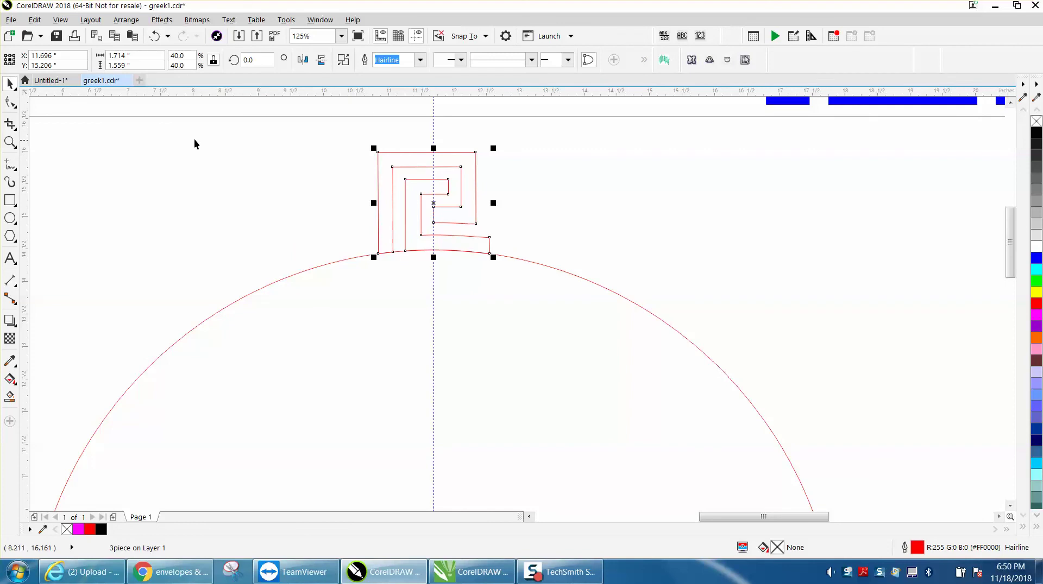
left_click(403, 180)
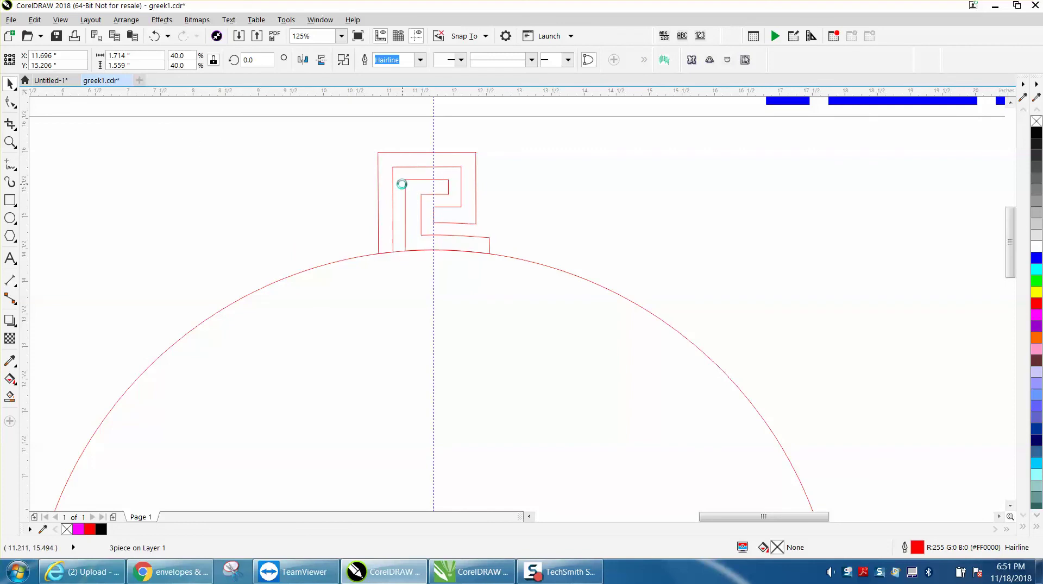
left_click(436, 207)
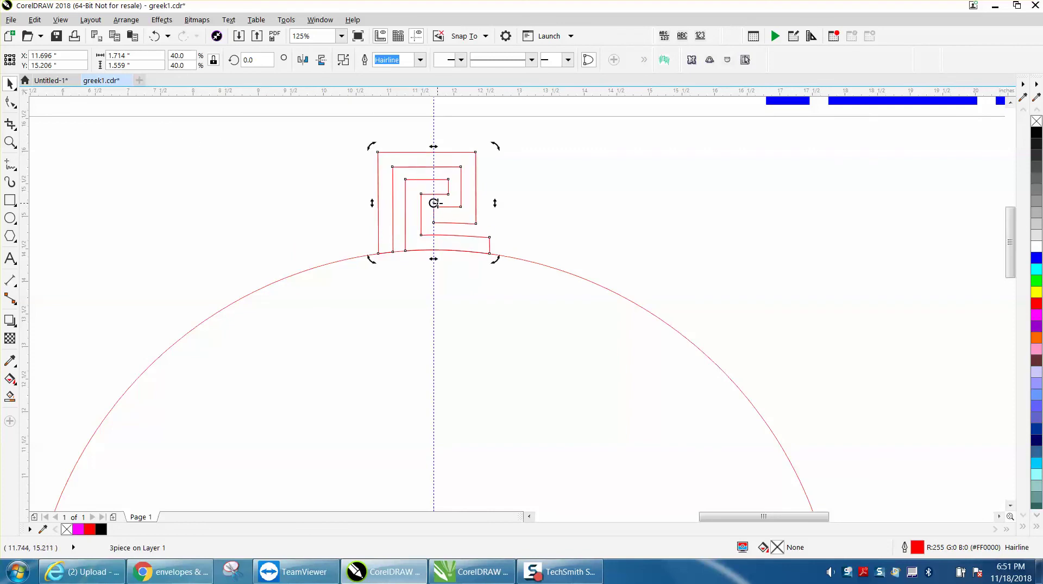
scroll(436, 207, "down", 2)
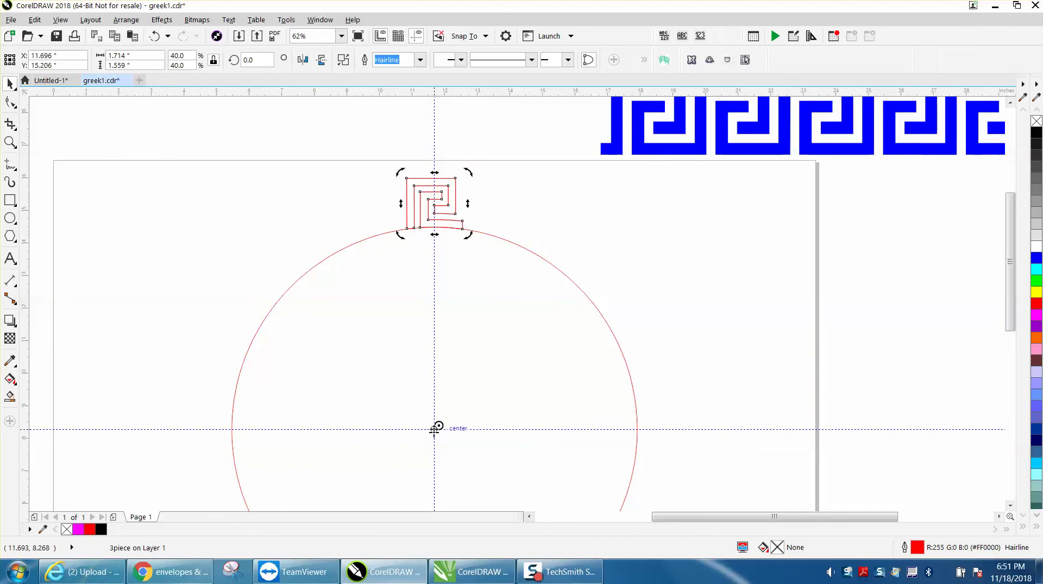
left_click_drag(466, 224, 459, 212)
key("ctrl+z")
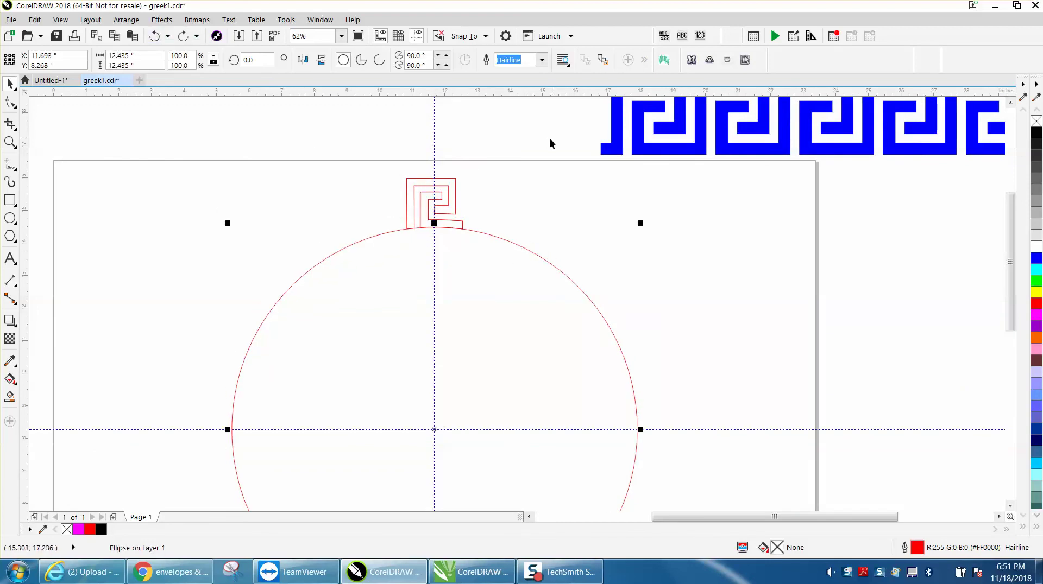
left_click(456, 186)
left_click(455, 187)
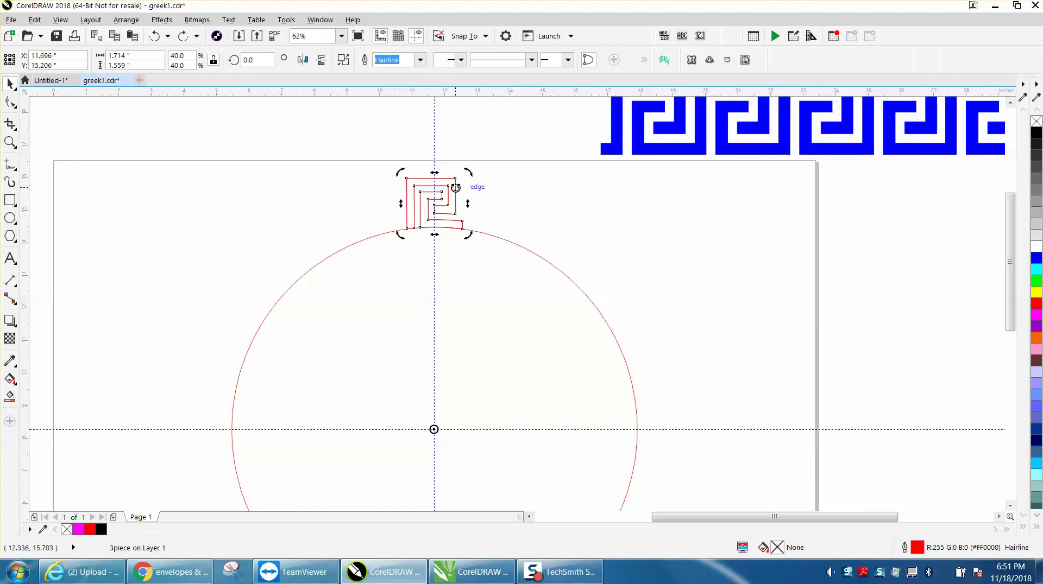
Step: Add rotated copies at 15° and 30°, then repeat in 15° steps up to 315°
type("15")
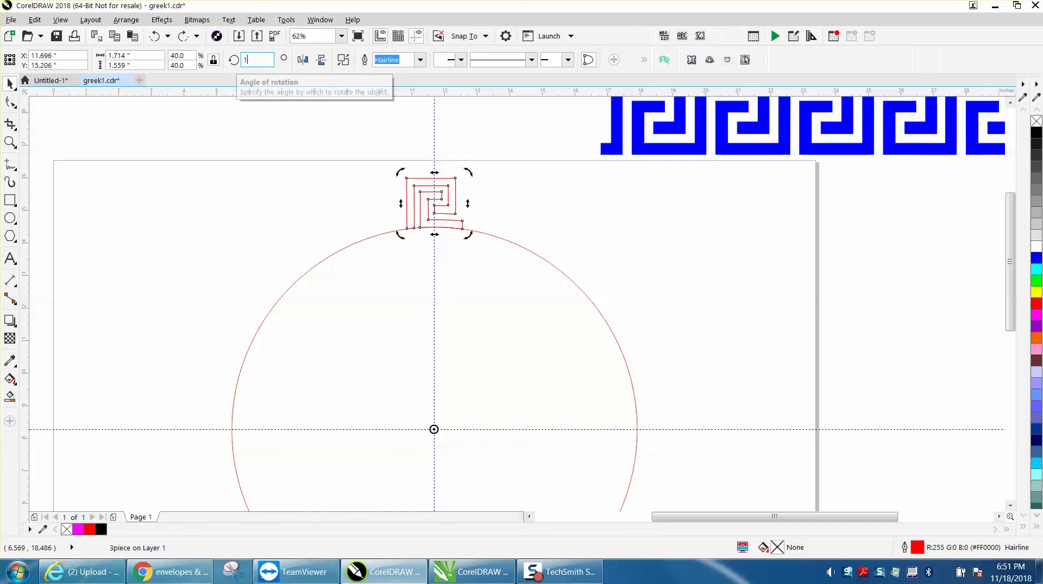
key("Return")
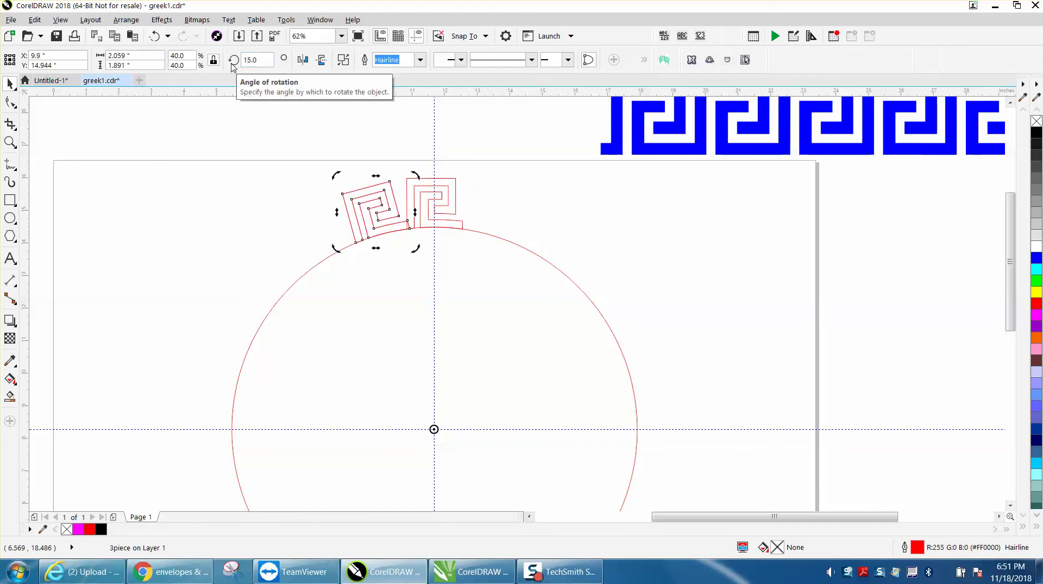
left_click(253, 60)
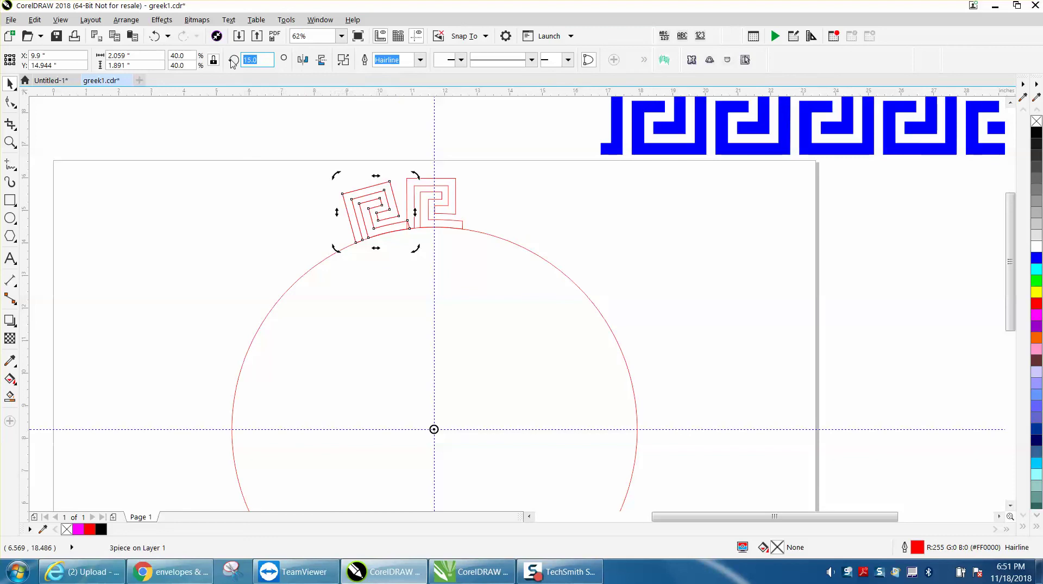
type("30")
key("Return")
key("ctrl+r")
key("ctrl+r")
key("ctrl+r")
key("ctrl+r")
key("ctrl+r")
key("ctrl+r")
key("ctrl+r")
key("ctrl+r")
key("ctrl+r")
key("ctrl+r")
key("ctrl+r")
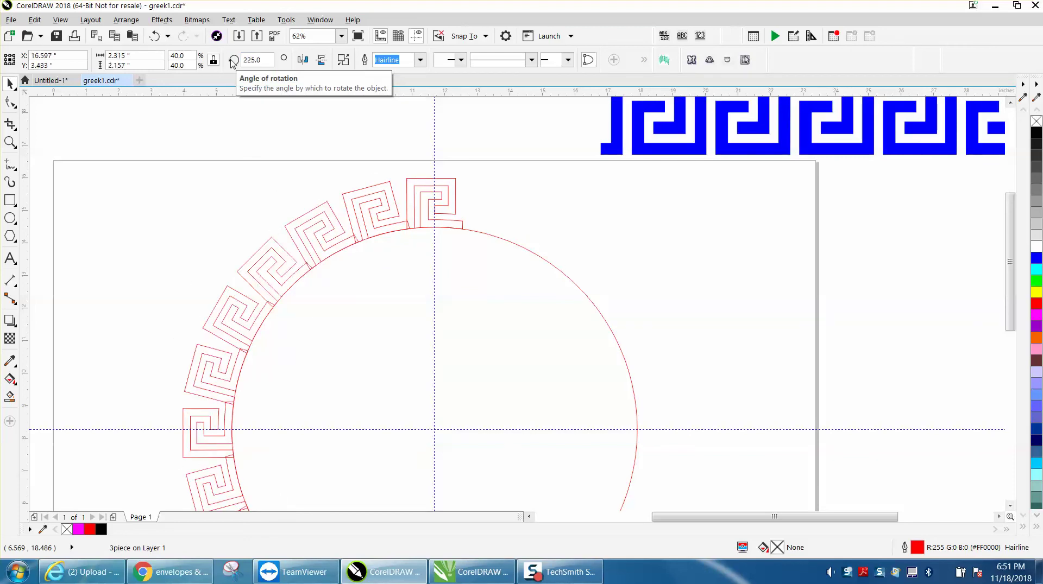
key("ctrl+r")
key("ctrl+r")
key("ctrl+r")
key("ctrl+r")
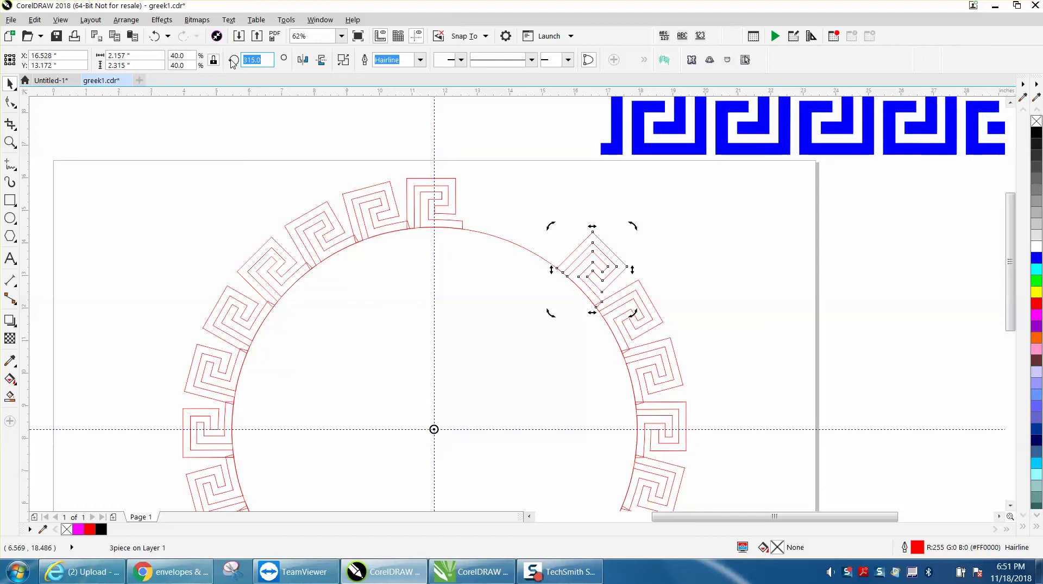
Step: Select the 315° copy and rotate it to 330°, then undo that plain rotation
left_click(595, 161)
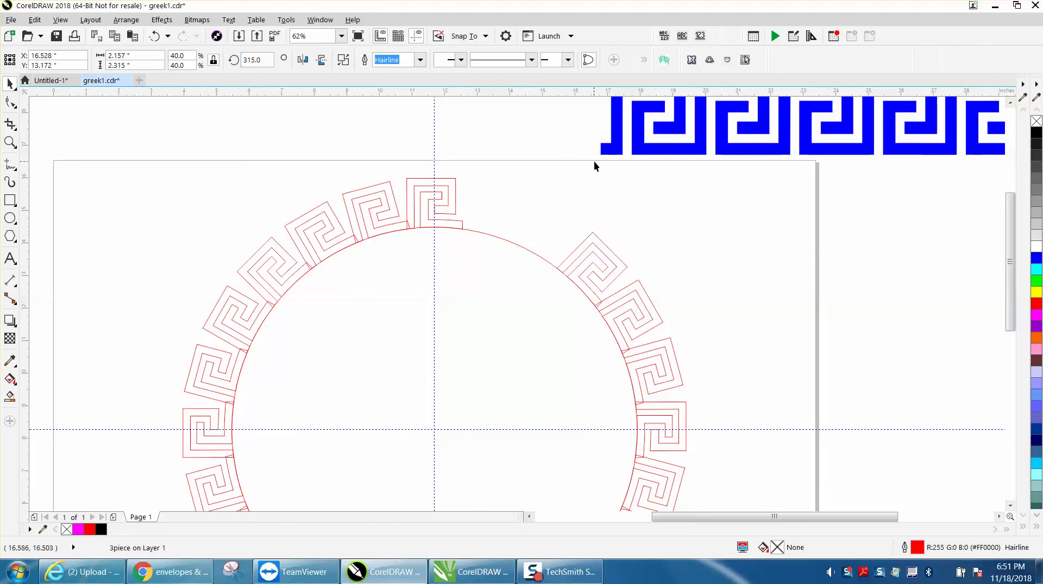
left_click(599, 240)
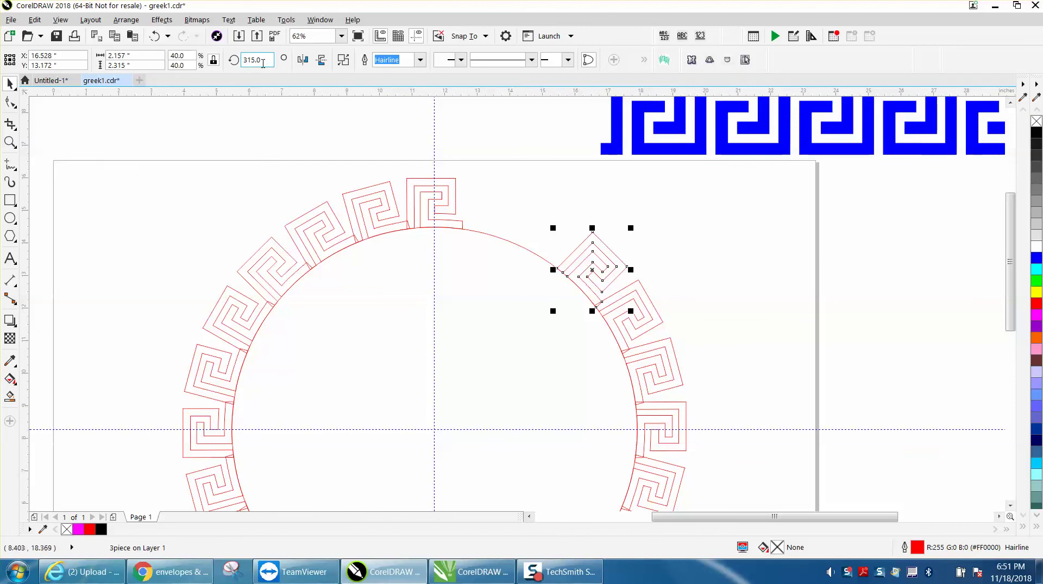
left_click_drag(263, 63, 220, 59)
type("330")
key("Return")
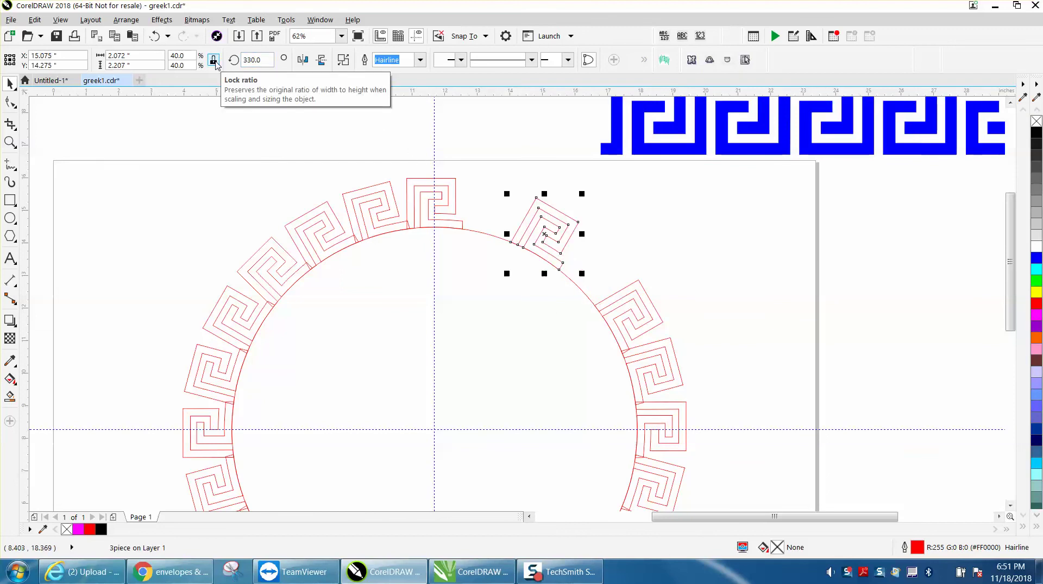
left_click(155, 35)
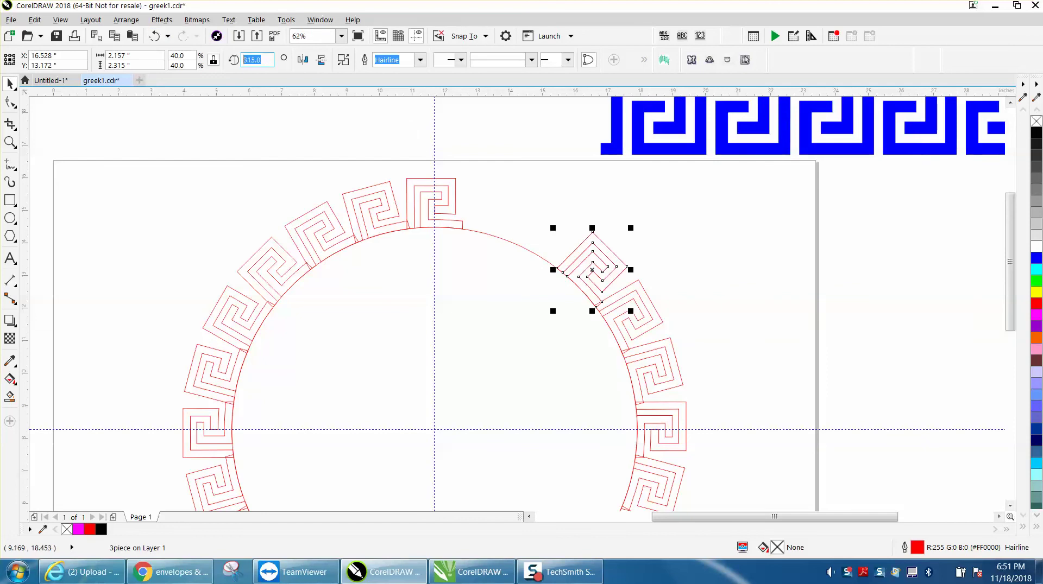
Step: Add copies rotated to 330° and 345°, cancelling the unintended Find Wizard
type("330")
key("Return")
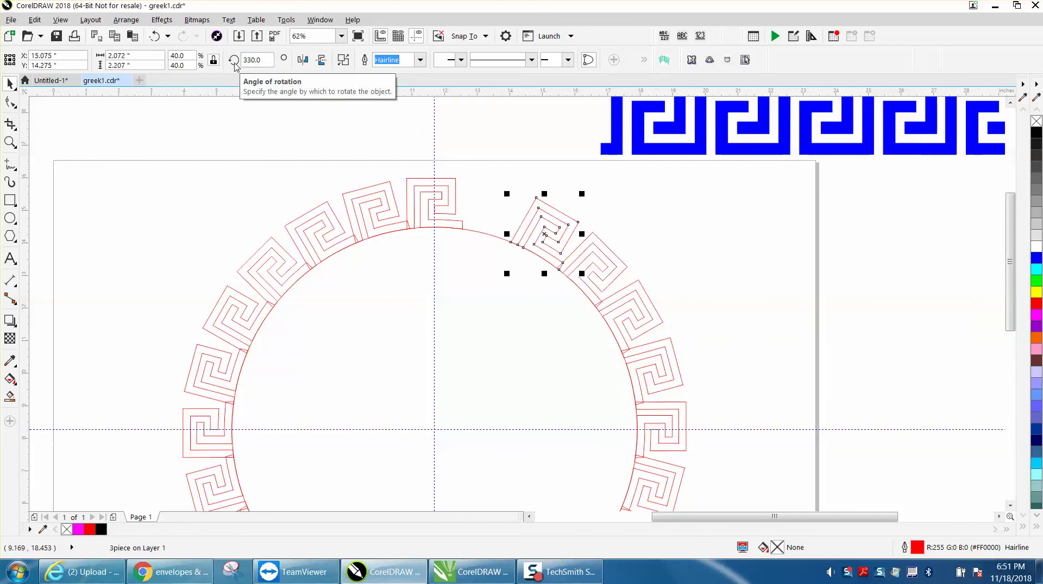
key("ctrl+f")
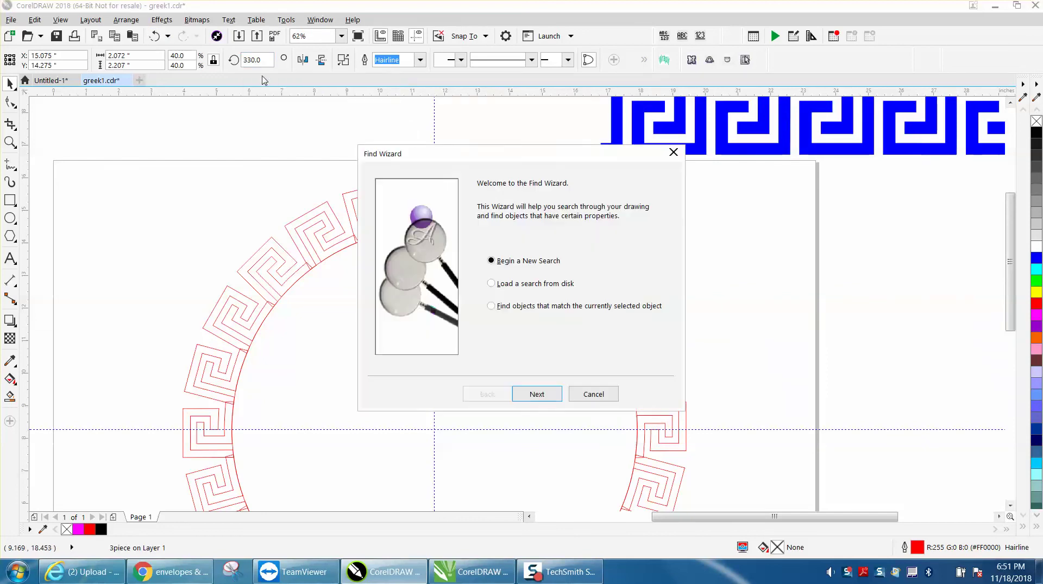
left_click(584, 400)
key("ctrl+r")
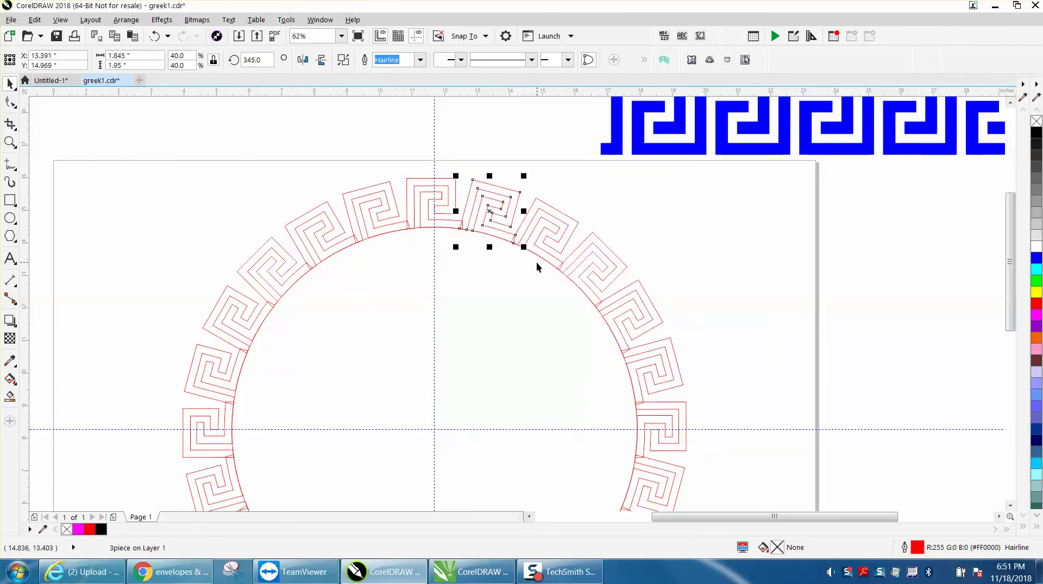
scroll(538, 262, "down", 4)
Step: Move the guide circle to the upper left and weld all the key pieces into one shape
left_click(506, 282)
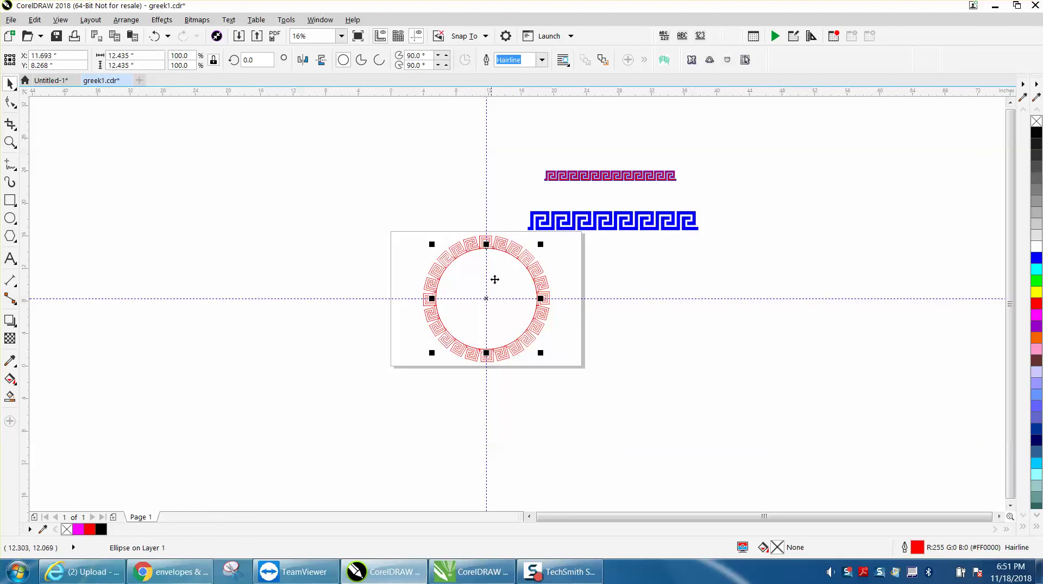
left_click_drag(491, 299, 303, 210)
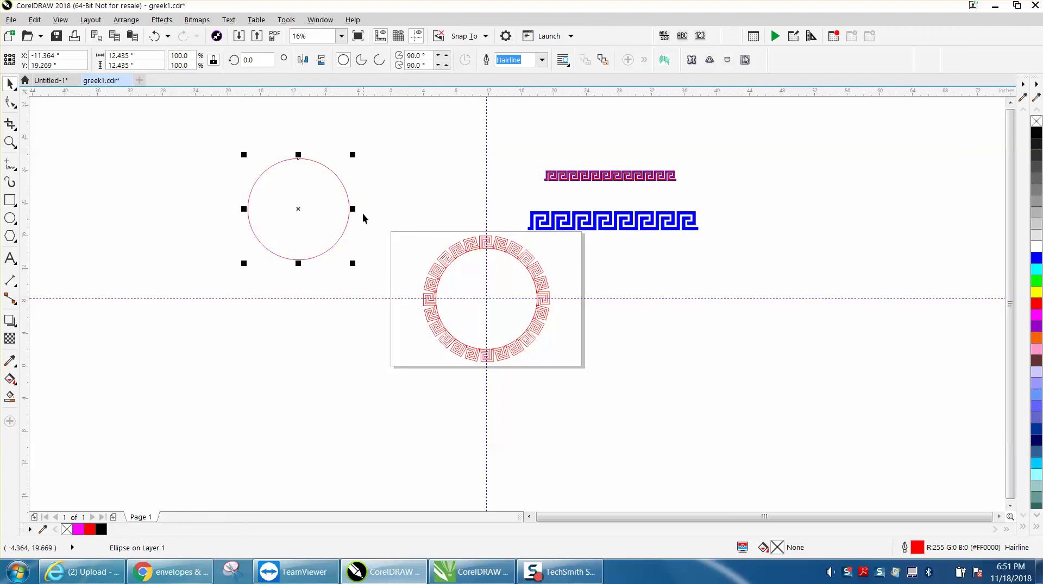
left_click_drag(400, 225, 573, 367)
left_click(365, 60)
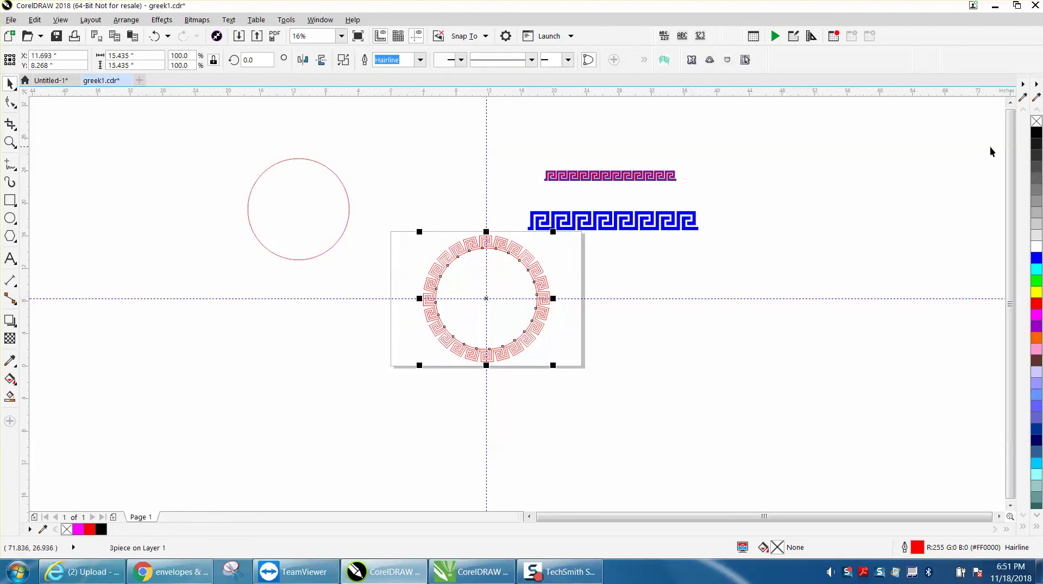
Step: Fill the welded ring solid black with no outline and zoom in to inspect it
left_click(1036, 133)
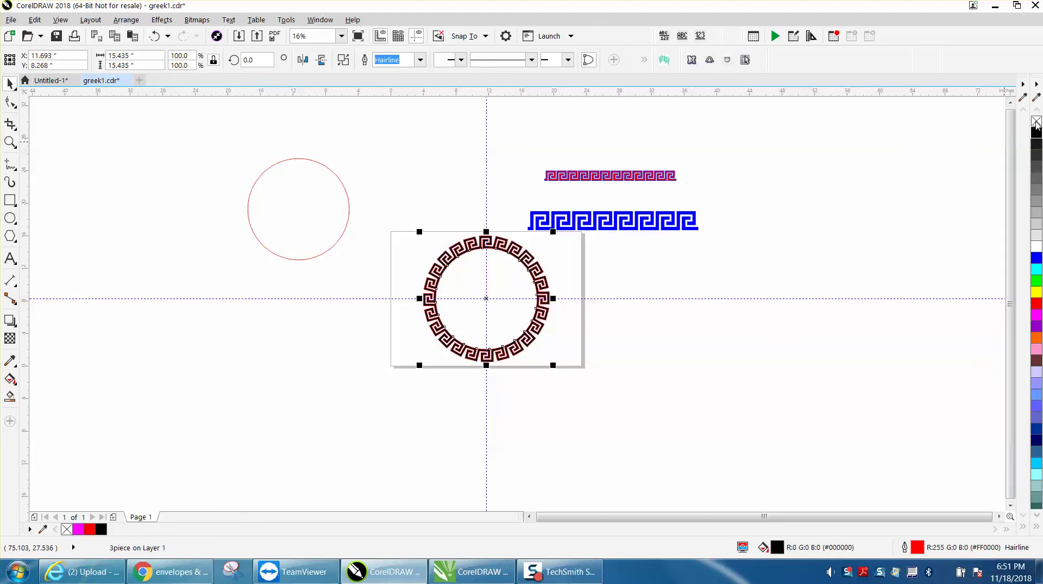
right_click(1036, 121)
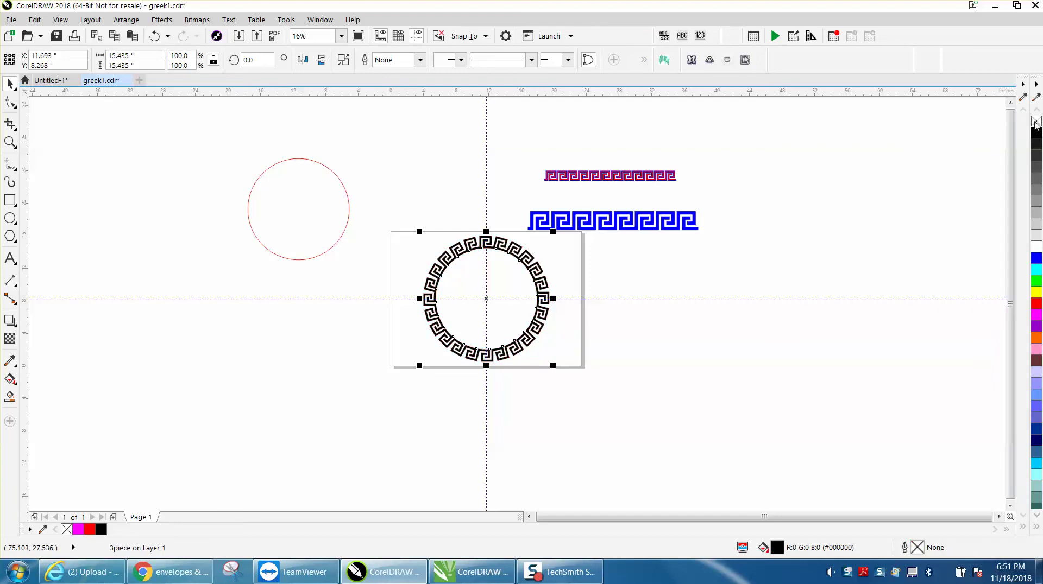
left_click(10, 141)
left_click_drag(471, 216, 511, 272)
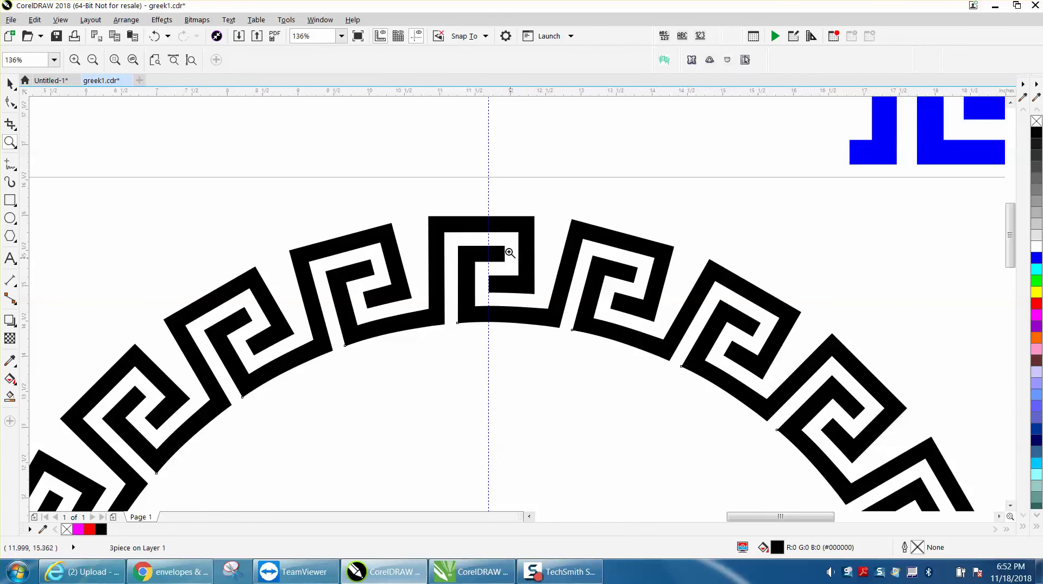
scroll(441, 254, "down", 2)
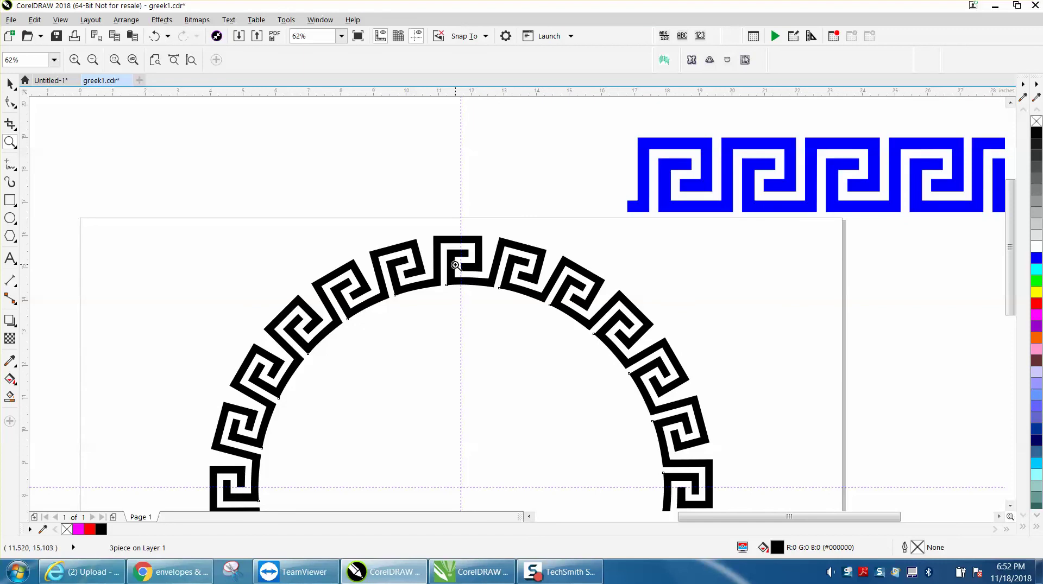
scroll(455, 265, "down", 2)
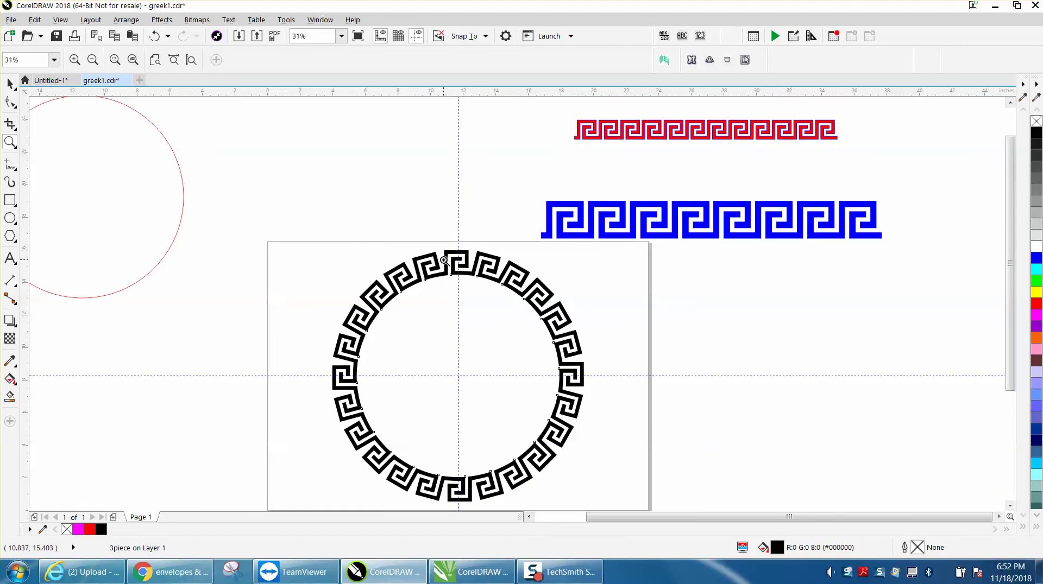